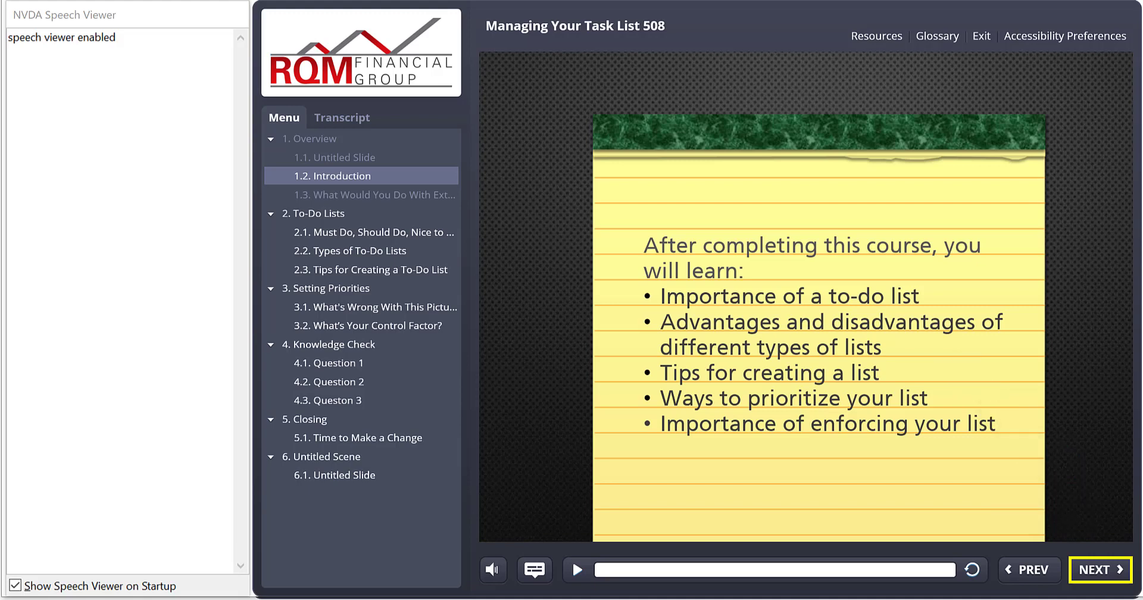
Step: Advance to slide 1.3 and move focus onto its title
{"action": "key", "text": "space"}
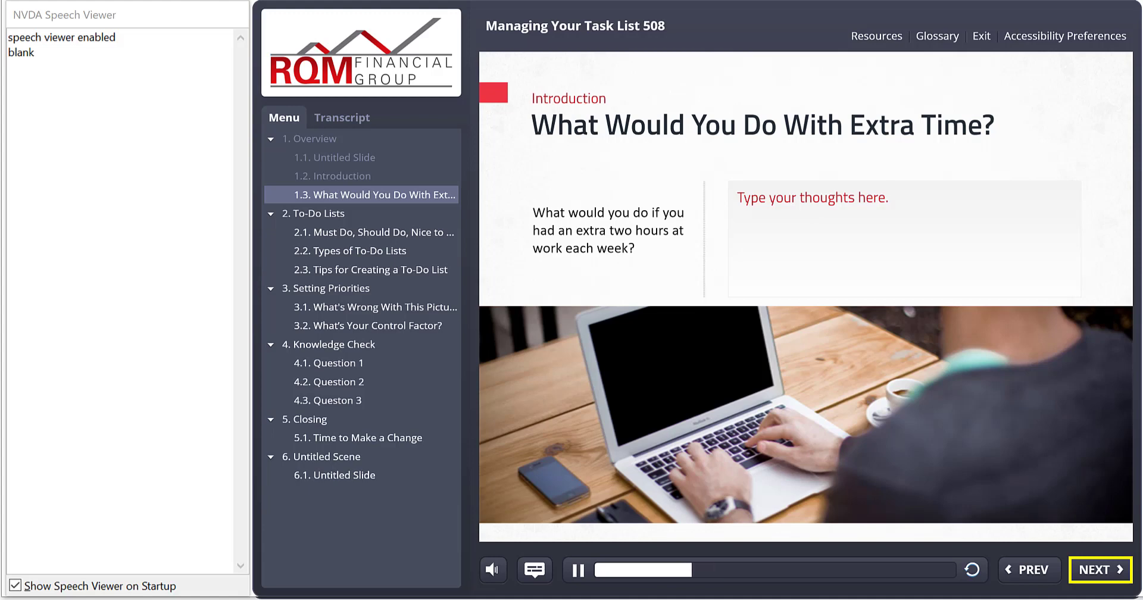
{"action": "key", "text": "Tab"}
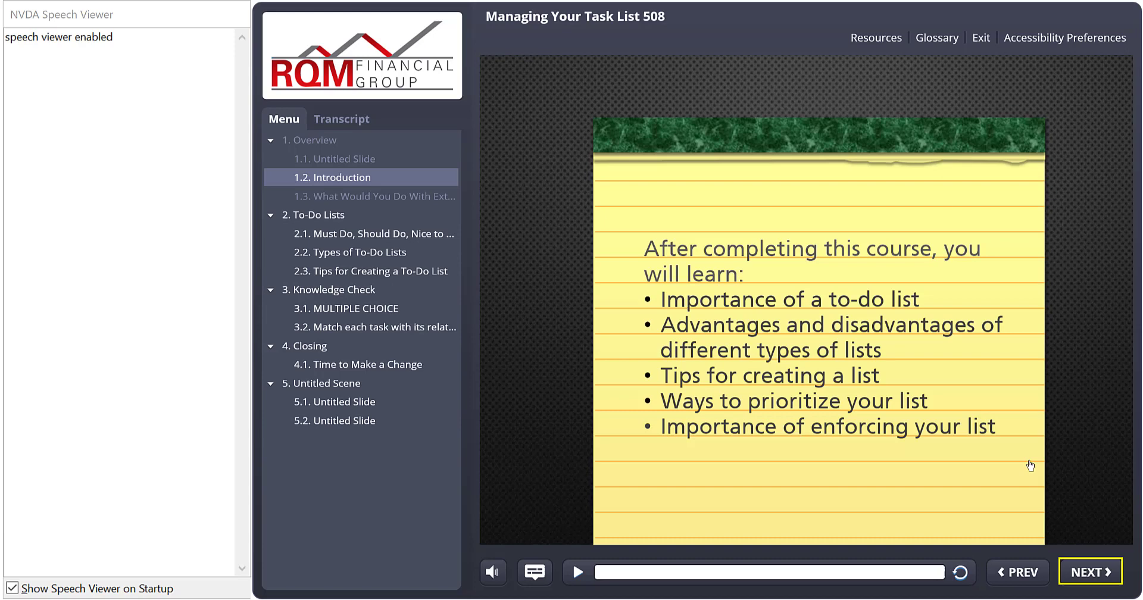
Step: Advance from NEXT on to slide 2.2 'Types of To-Do Lists'
{"action": "key", "text": "space"}
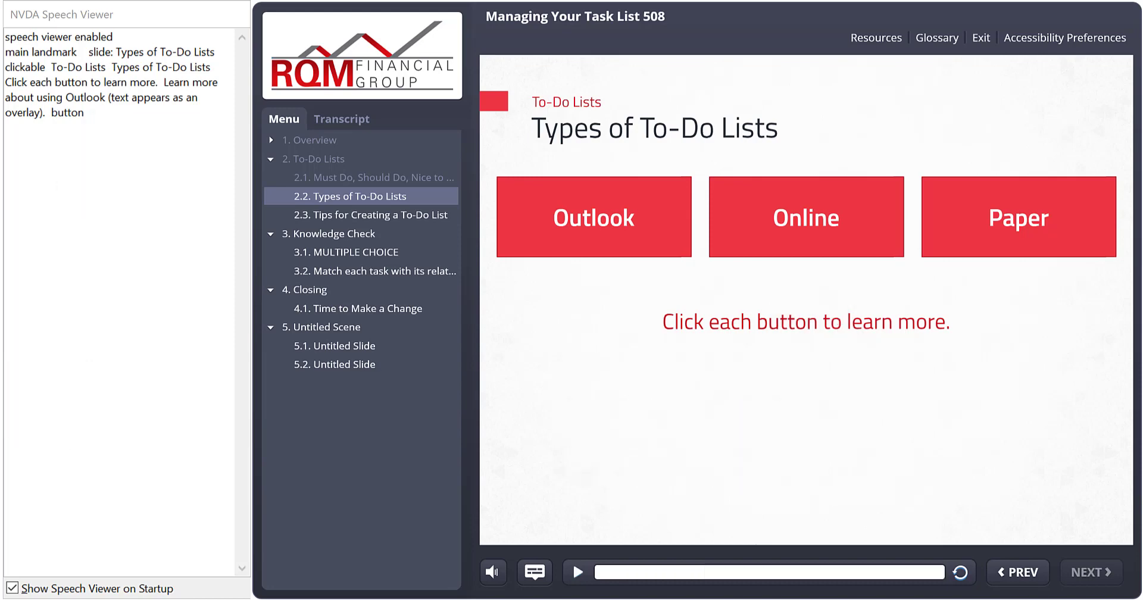
Step: Move focus through the Outlook, Online and Paper options so NVDA announces each
{"action": "key", "text": "Tab"}
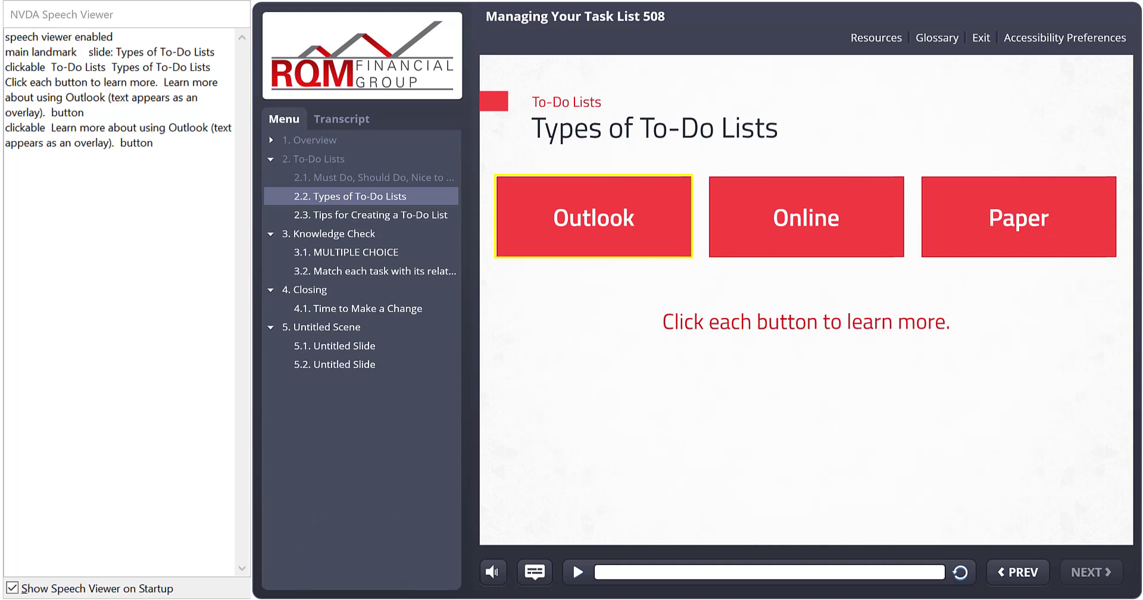
{"action": "key", "text": "Tab"}
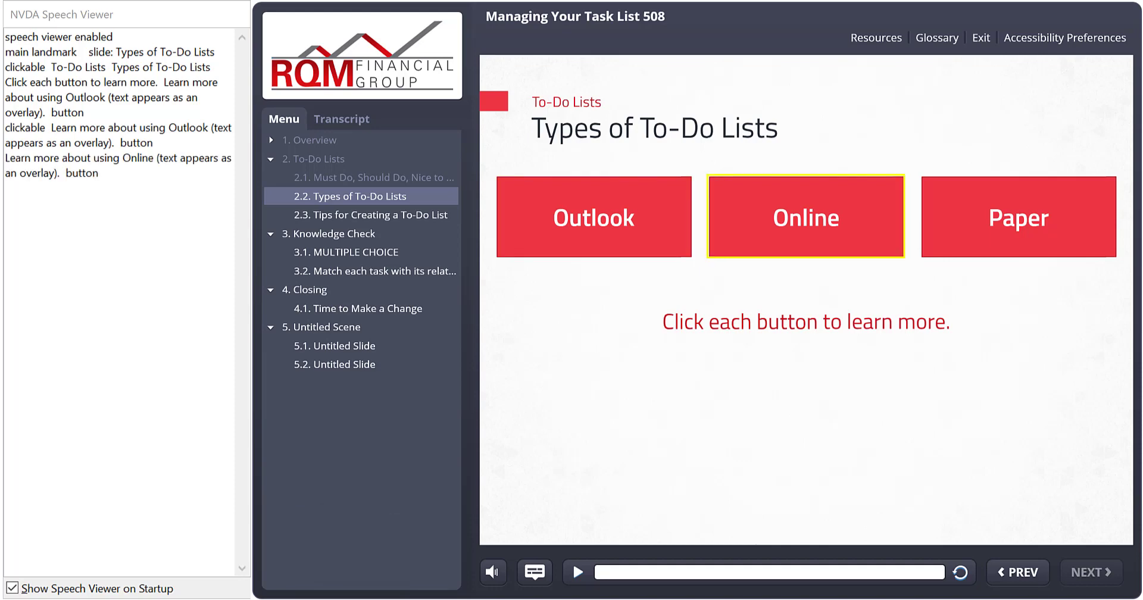
{"action": "key", "text": "Tab"}
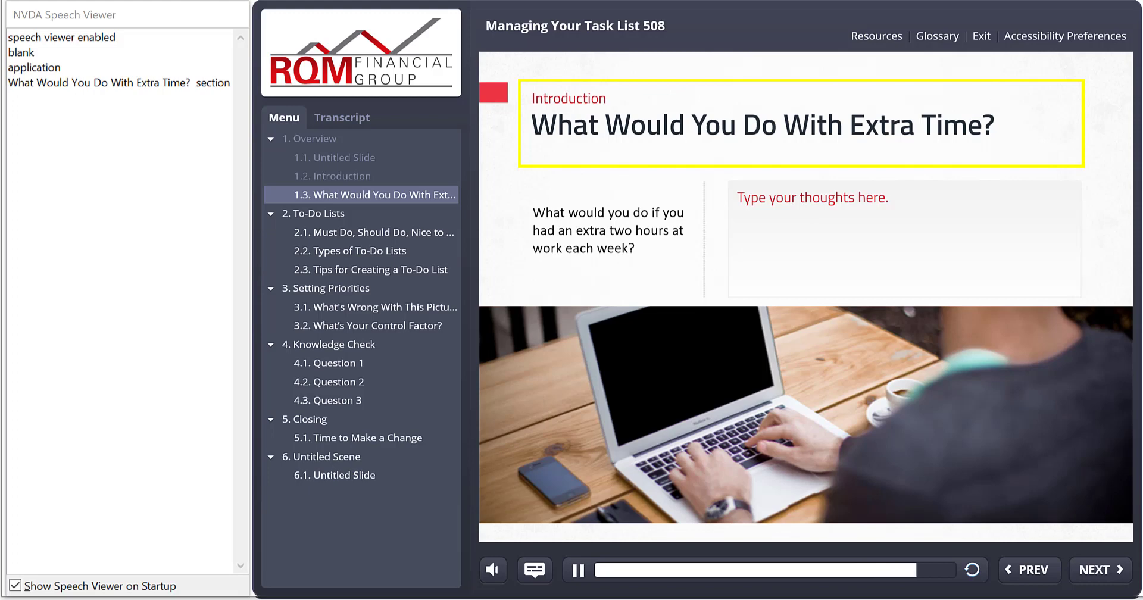
Step: Tab from the slide text past the answer box and laptop photo to Skip navigation
{"action": "key", "text": "Tab"}
{"action": "key", "text": "Tab"}
{"action": "key", "text": "Tab"}
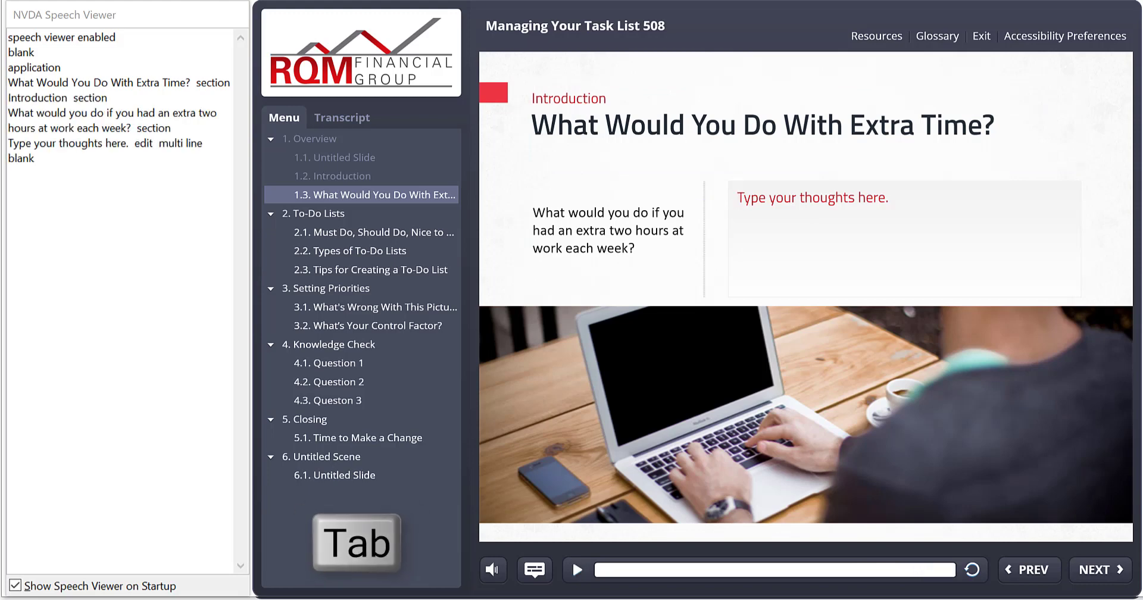
{"action": "key", "text": "Tab"}
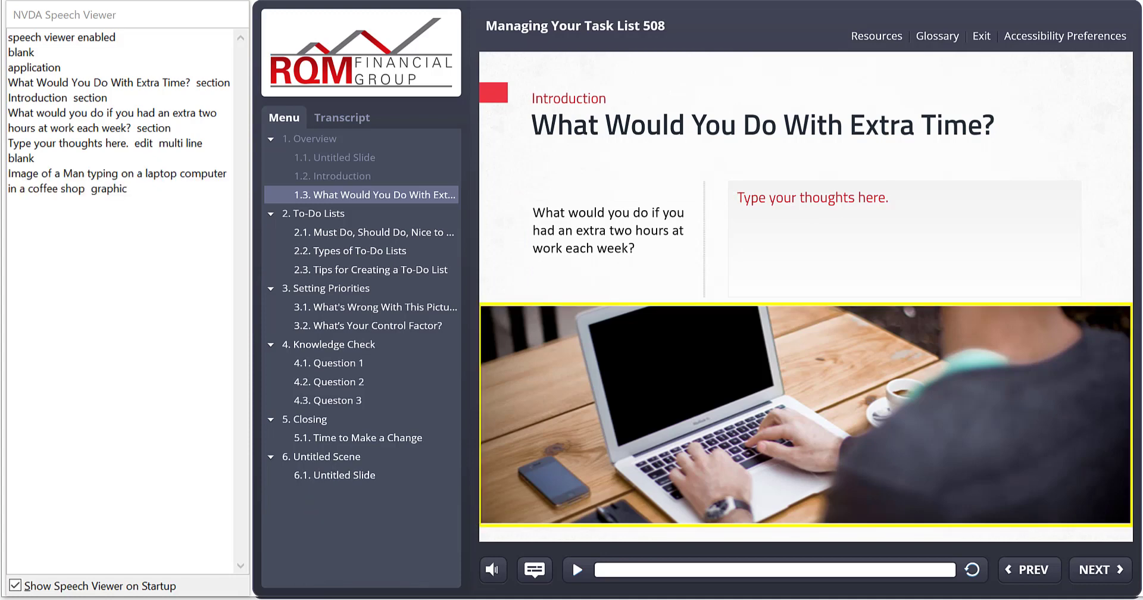
{"action": "key", "text": "Tab"}
{"action": "key", "text": "Tab"}
{"action": "key", "text": "Tab"}
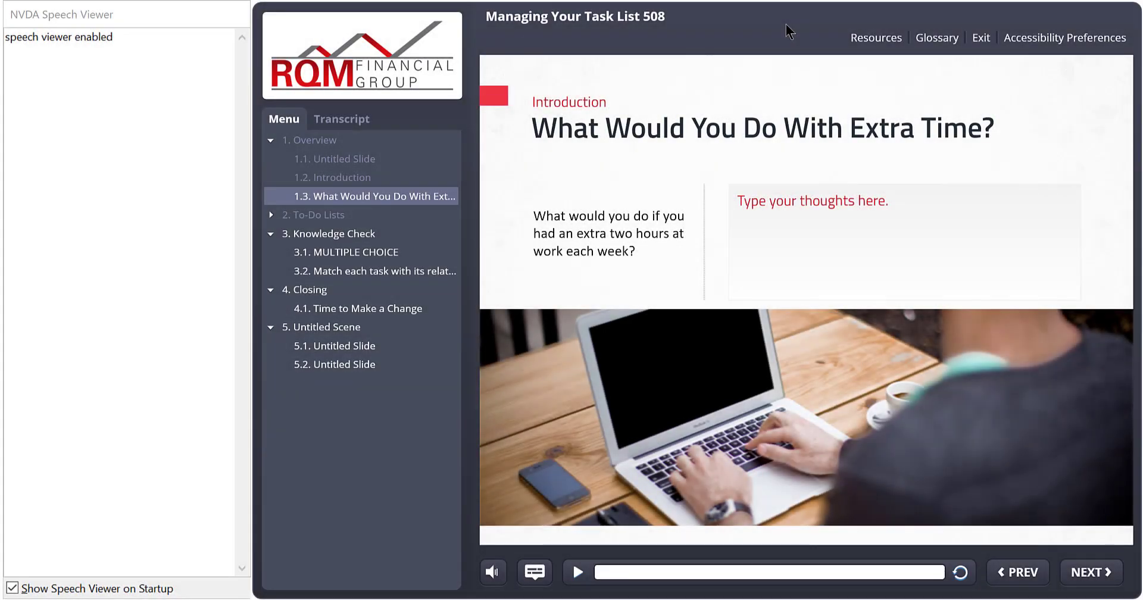
Step: Tab from the thoughts answer box through Skip navigation to the NEXT button
{"action": "key", "text": "Tab"}
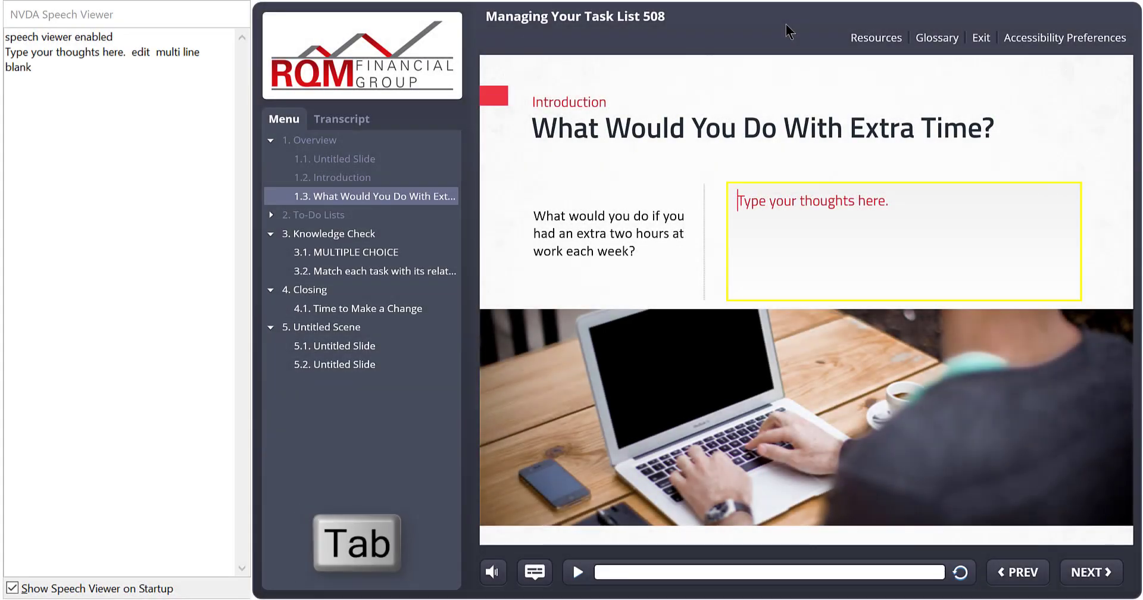
{"action": "key", "text": "Tab"}
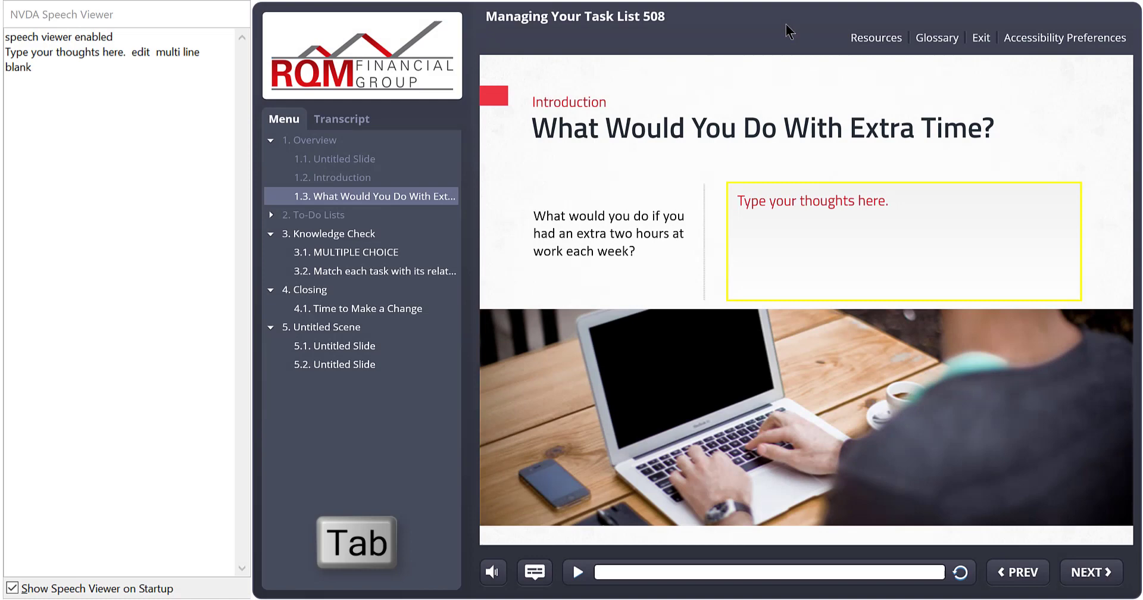
{"action": "key", "text": "Tab"}
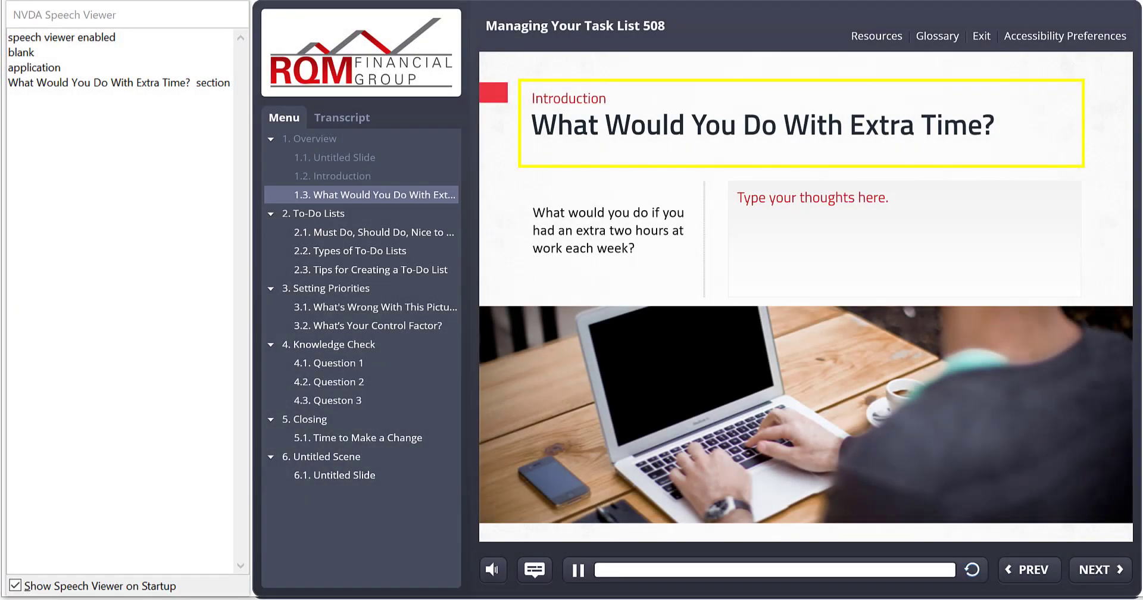
Step: Tab to PREV and NEXT in the old version, then via Skip navigation to NEXT in the new
{"action": "key", "text": "Tab"}
{"action": "key", "text": "Tab"}
{"action": "key", "text": "Tab"}
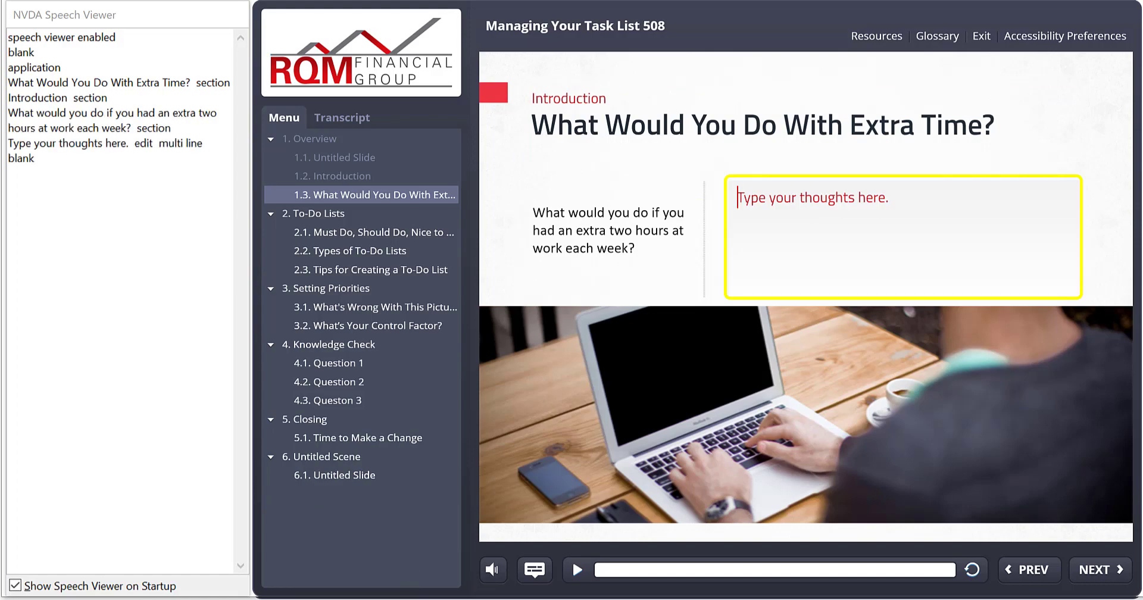
{"action": "key", "text": "Tab"}
{"action": "key", "text": "Tab"}
{"action": "key", "text": "Tab"}
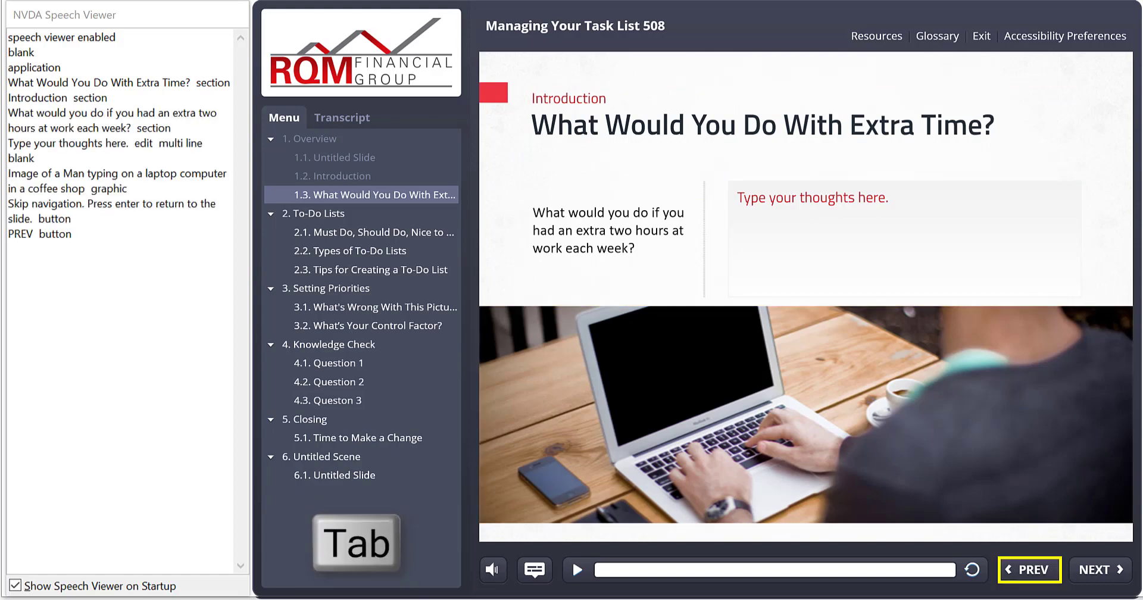
{"action": "key", "text": "Tab"}
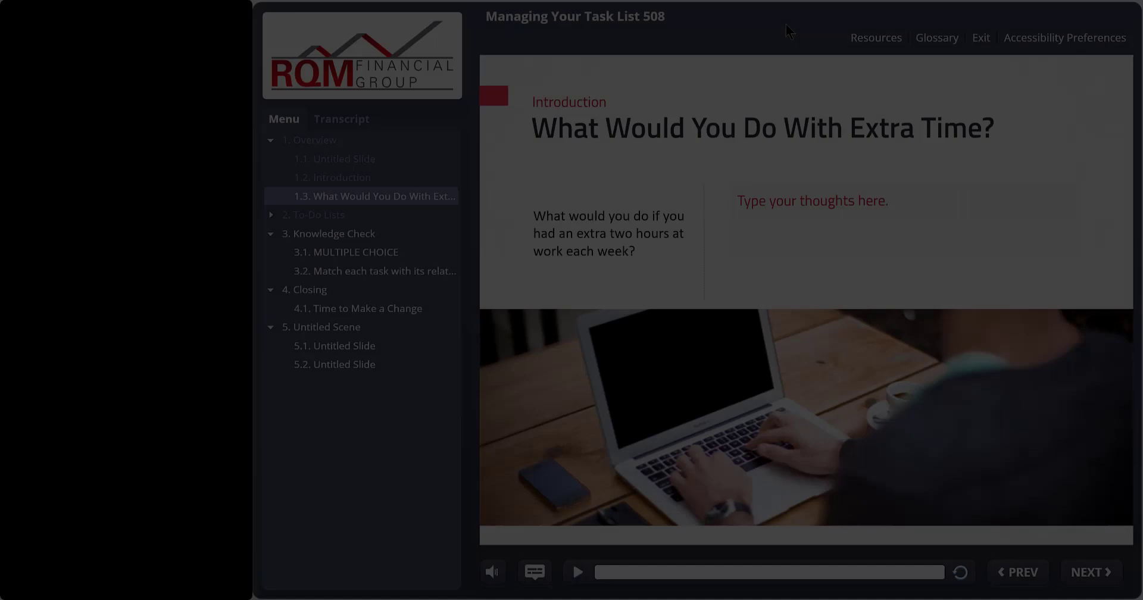
{"action": "key", "text": "Tab"}
{"action": "key", "text": "Tab"}
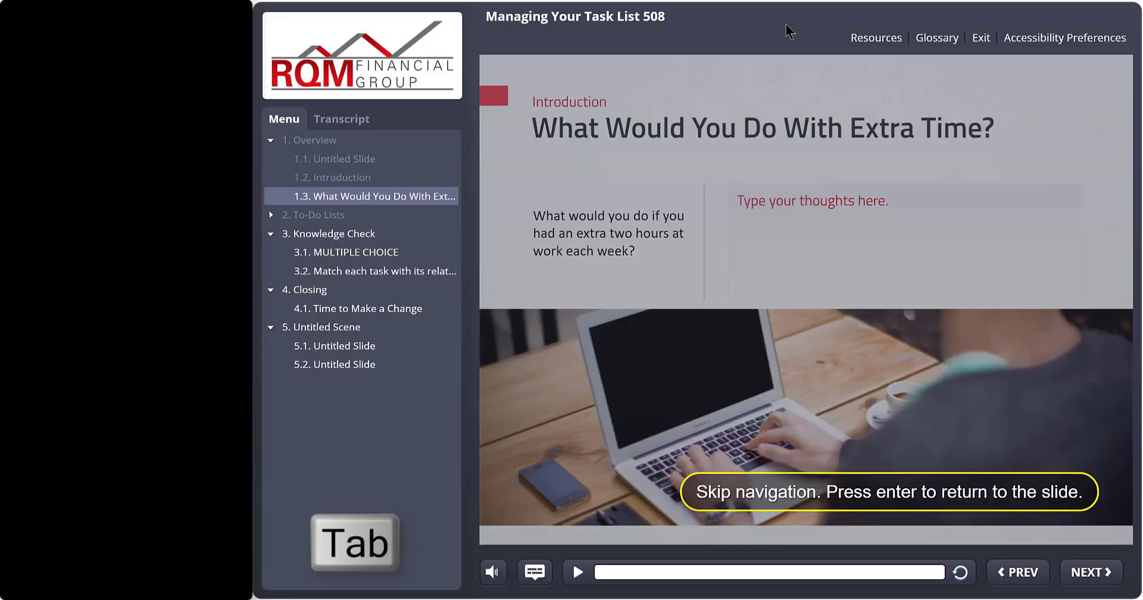
{"action": "key", "text": "Tab"}
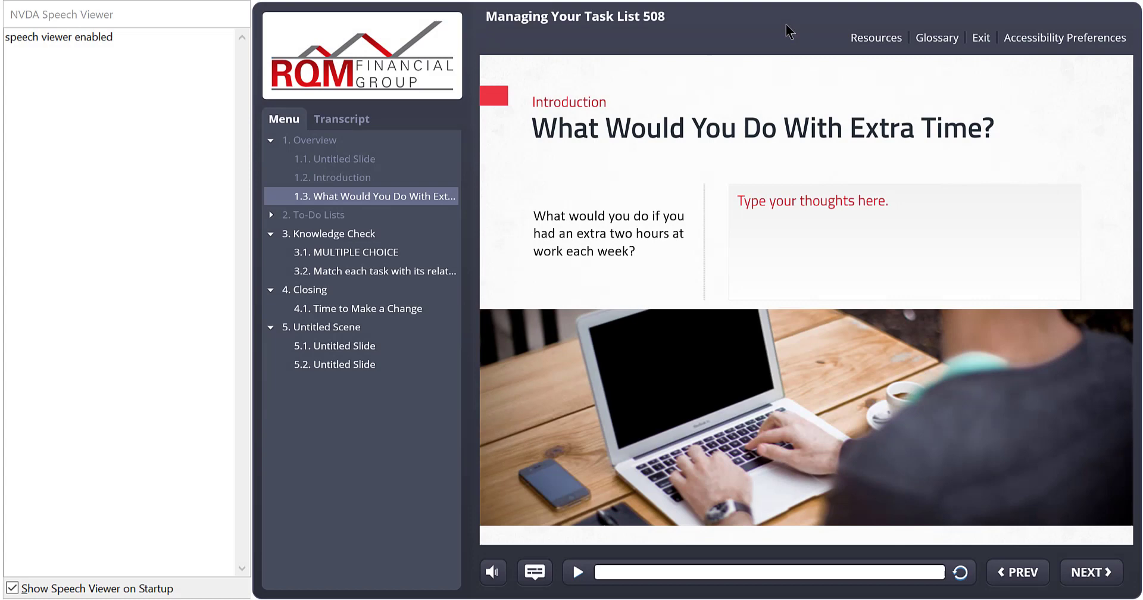
Step: Tab into the thoughts answer box, then on through Skip navigation to NEXT
{"action": "key", "text": "Tab"}
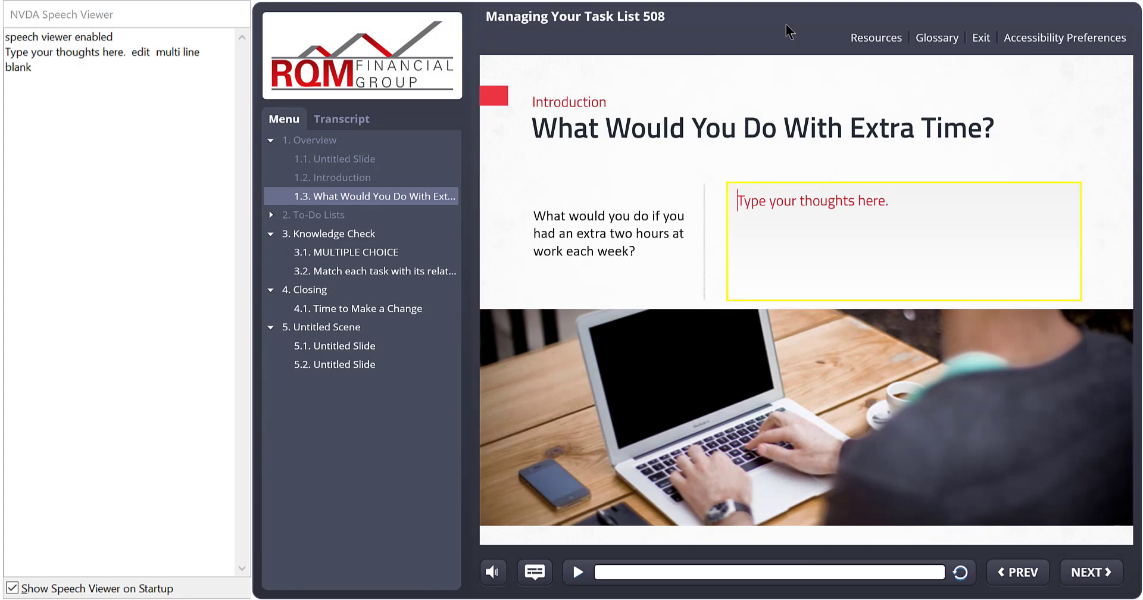
{"action": "key", "text": "Tab"}
{"action": "key", "text": "Tab"}
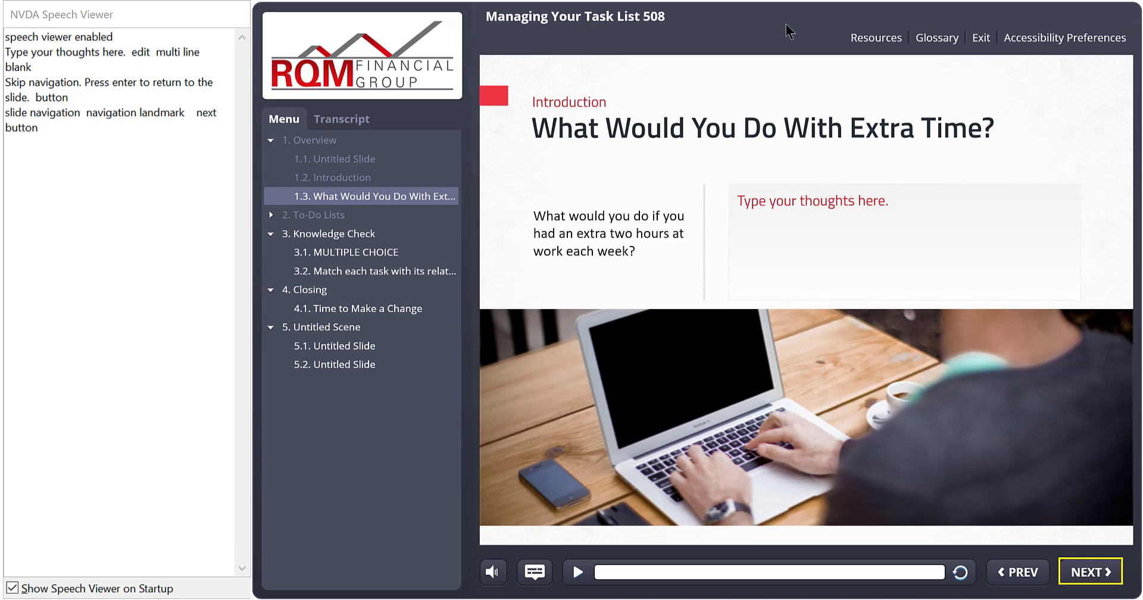
Step: Return via Skip navigation to the slide and hear Introduction, title and two-hours question line by line
{"action": "key", "text": "Tab"}
{"action": "key", "text": "Return"}
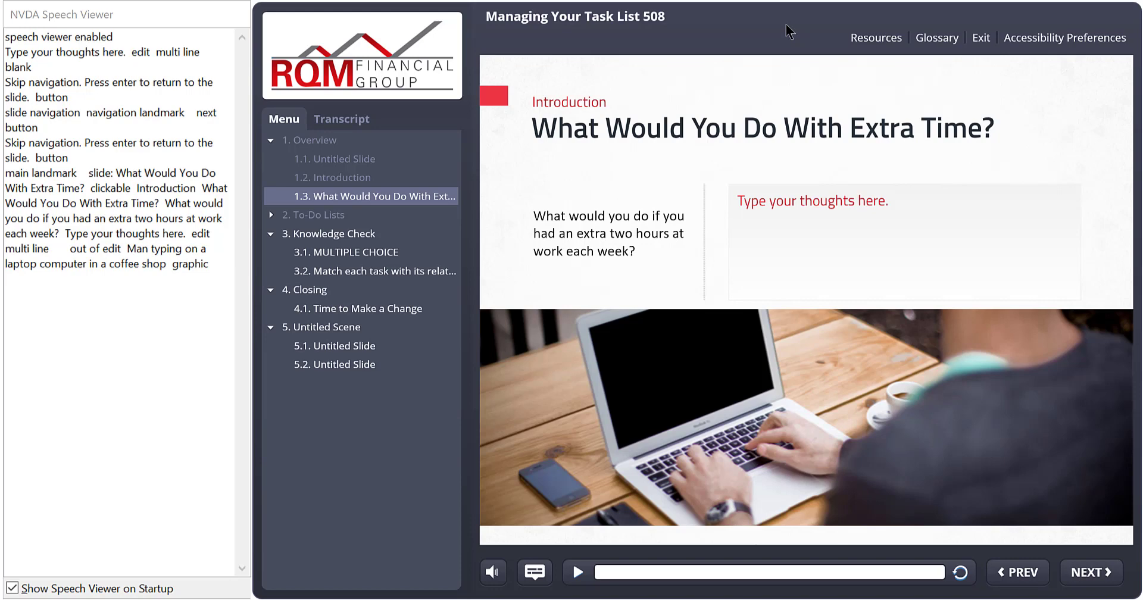
{"action": "key", "text": "Down"}
{"action": "key", "text": "Down"}
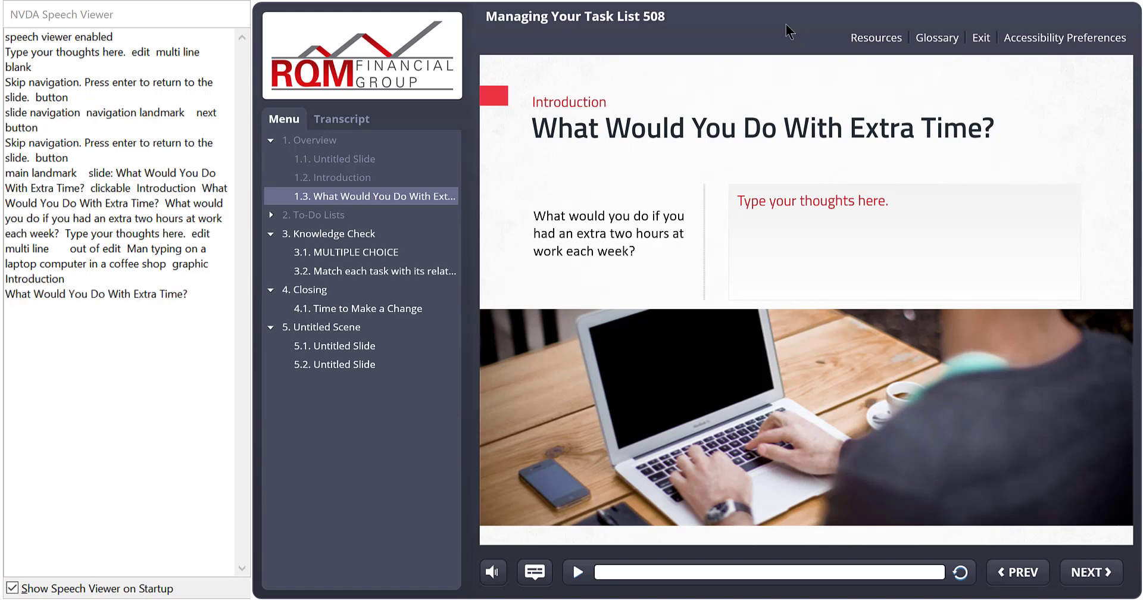
{"action": "key", "text": "Down"}
{"action": "key", "text": "Down"}
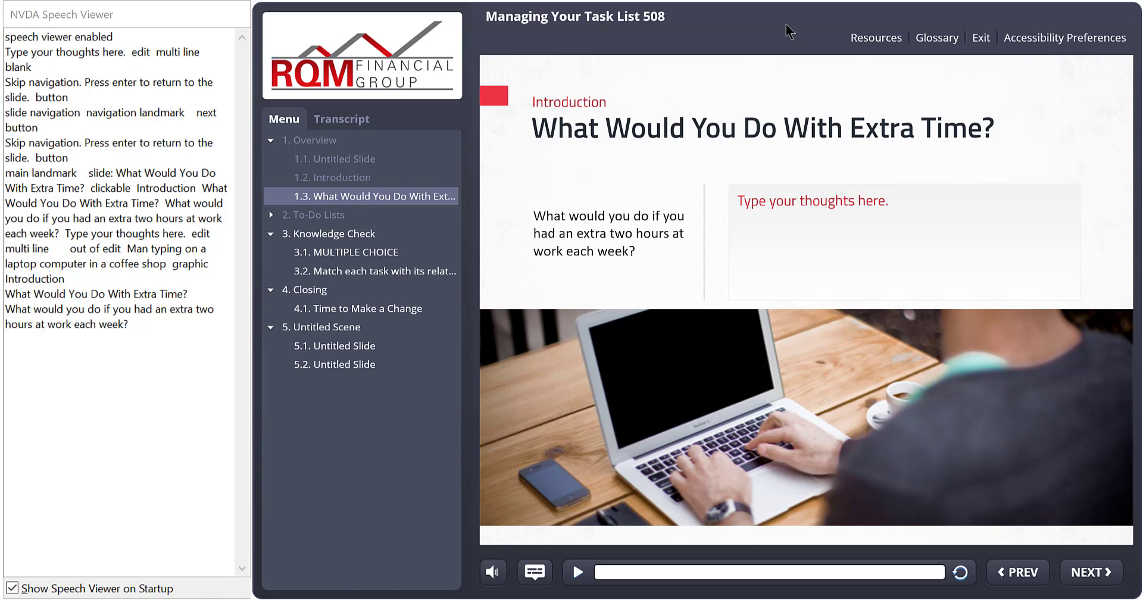
Step: Read the two-hours question word by word with Ctrl+Right Arrow
{"action": "key", "text": "ctrl+Right"}
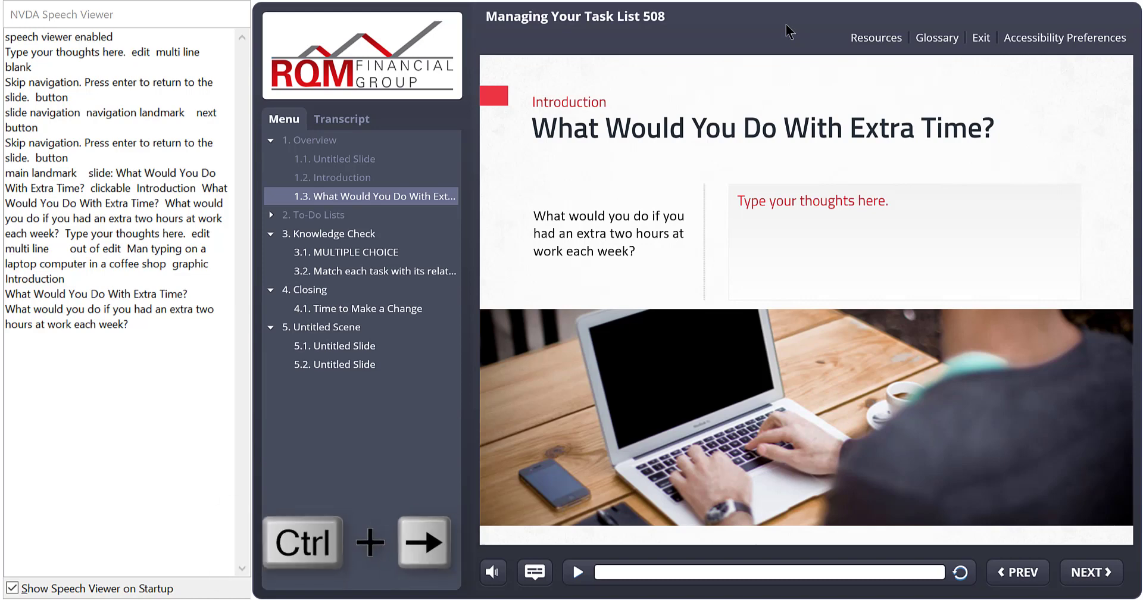
{"action": "key", "text": "ctrl+Right"}
{"action": "key", "text": "ctrl+Right"}
{"action": "key", "text": "ctrl+Right"}
{"action": "key", "text": "ctrl+Right"}
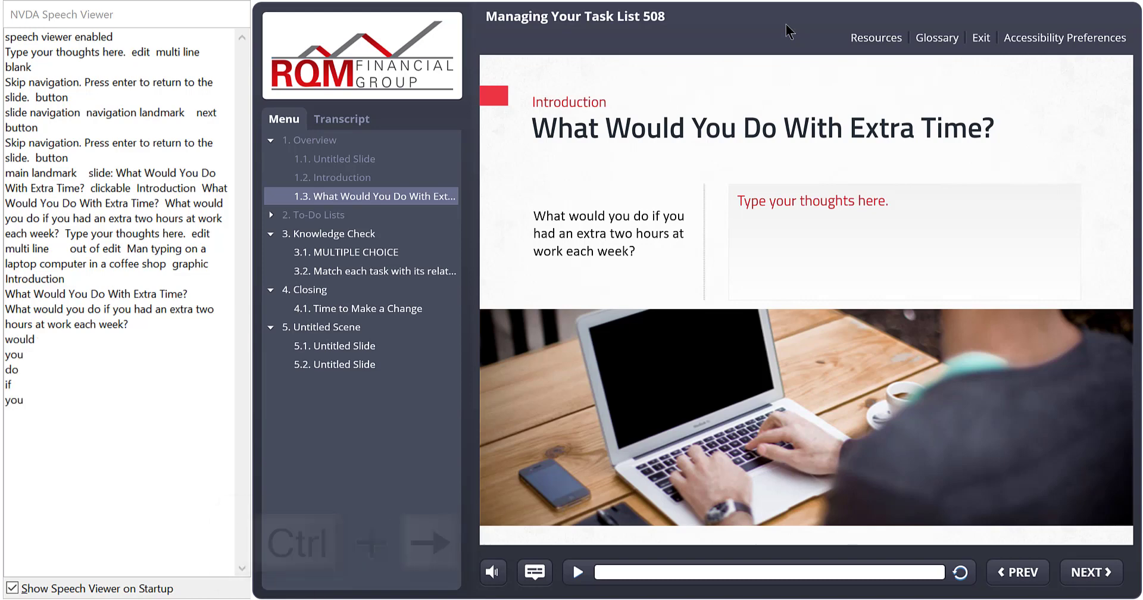
{"action": "key", "text": "ctrl+Right"}
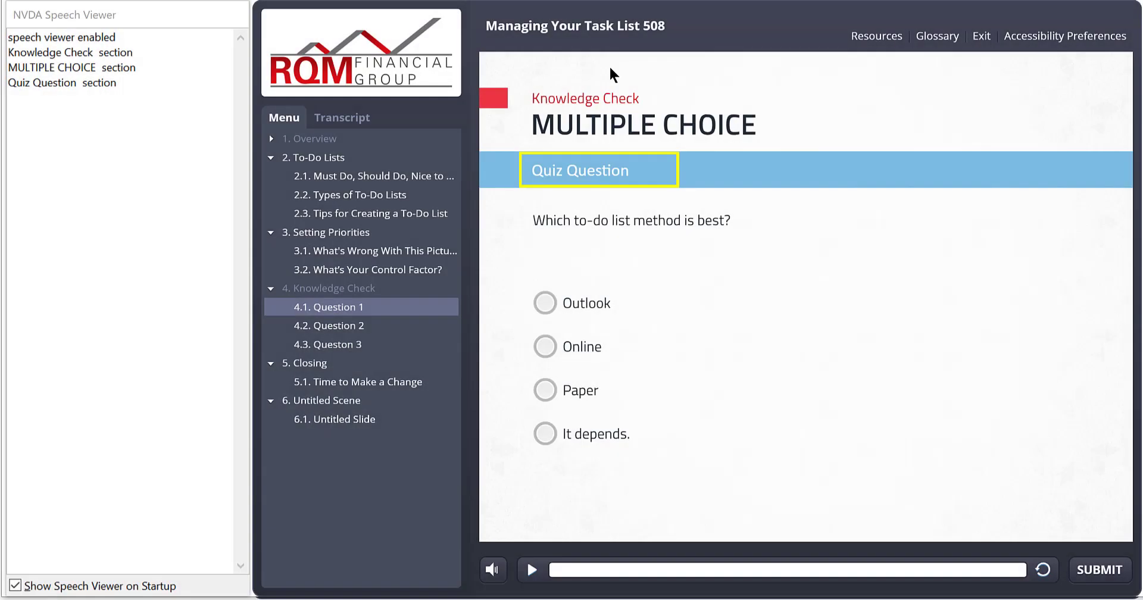
Step: Tab past the question and the Outlook, Online and Paper answers, then check 'It depends.'
{"action": "key", "text": "Tab"}
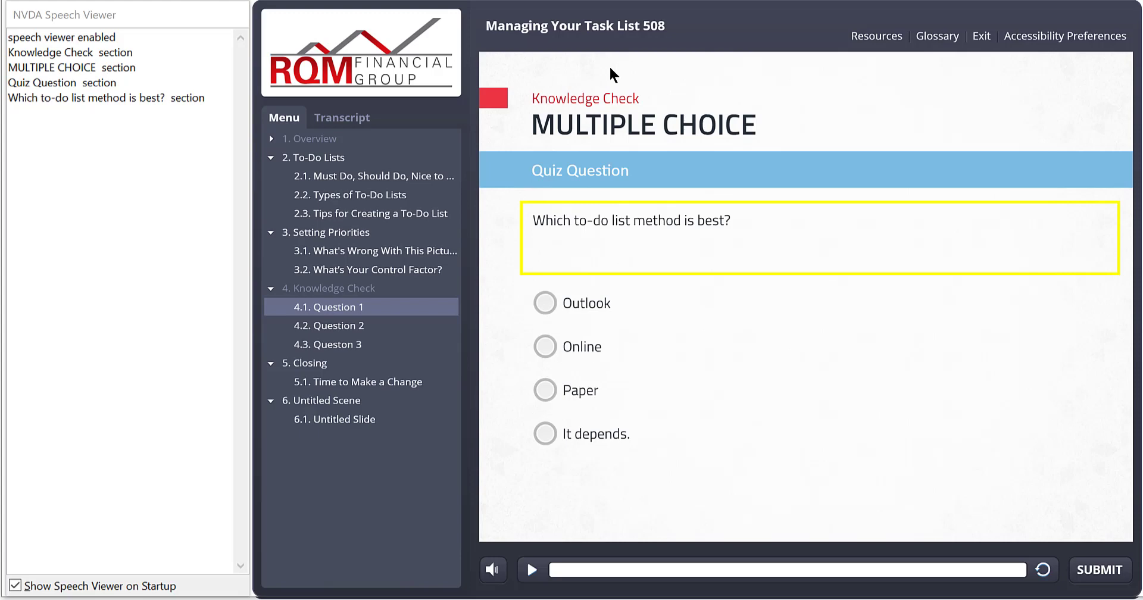
{"action": "key", "text": "Tab"}
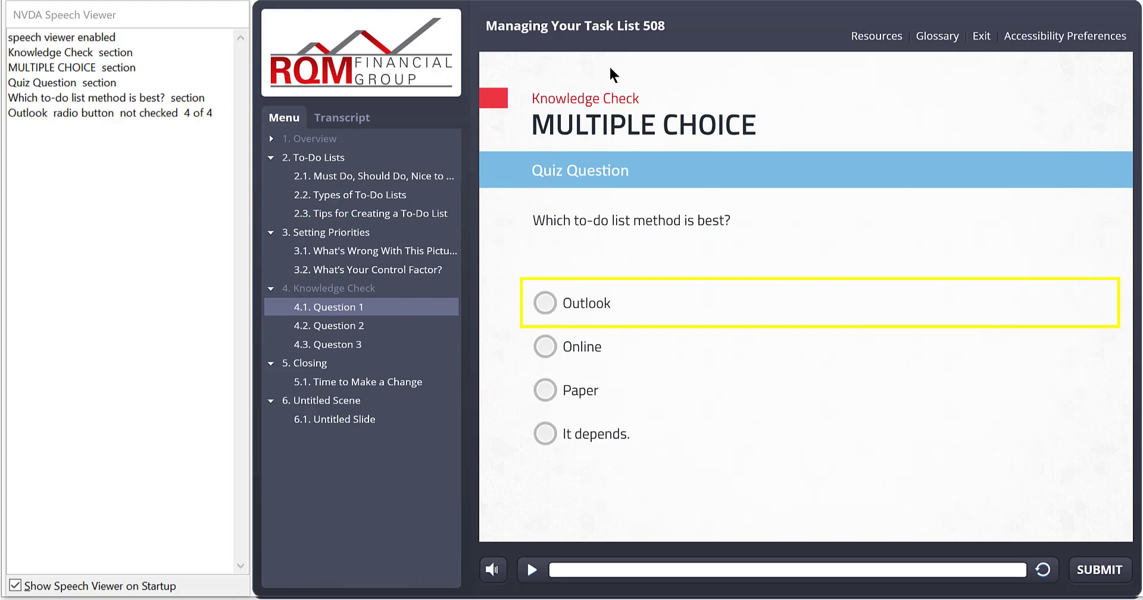
{"action": "key", "text": "Tab"}
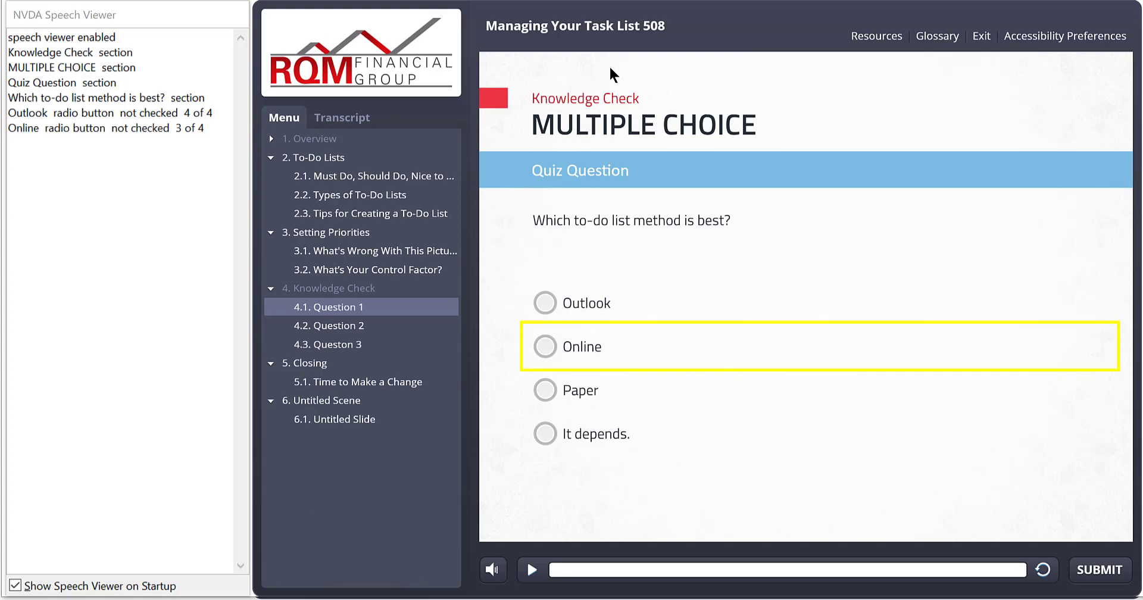
{"action": "key", "text": "Tab"}
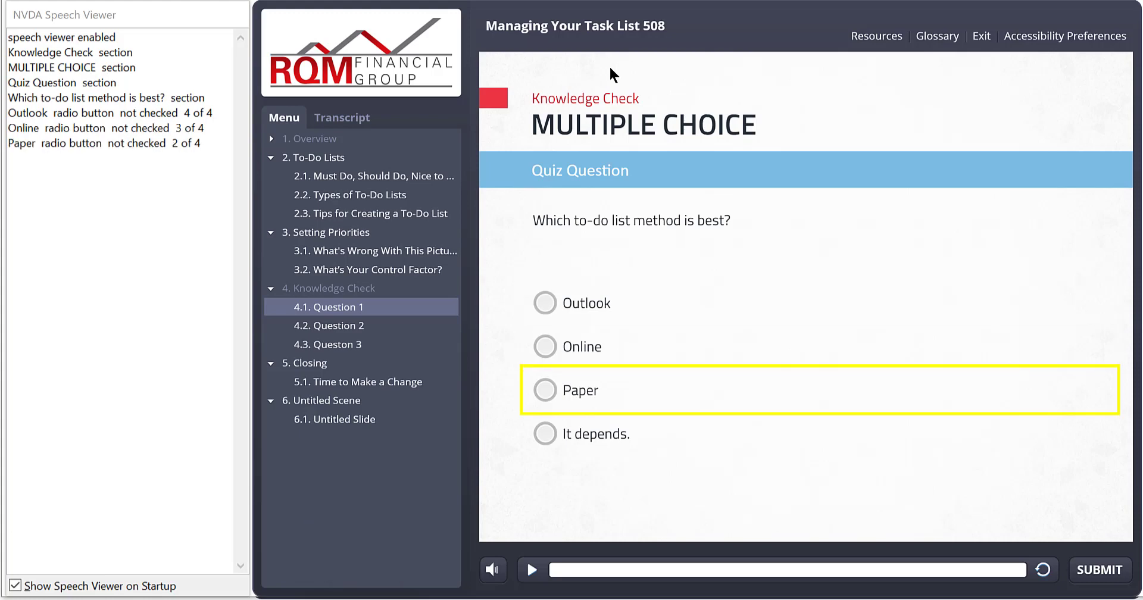
{"action": "key", "text": "Tab"}
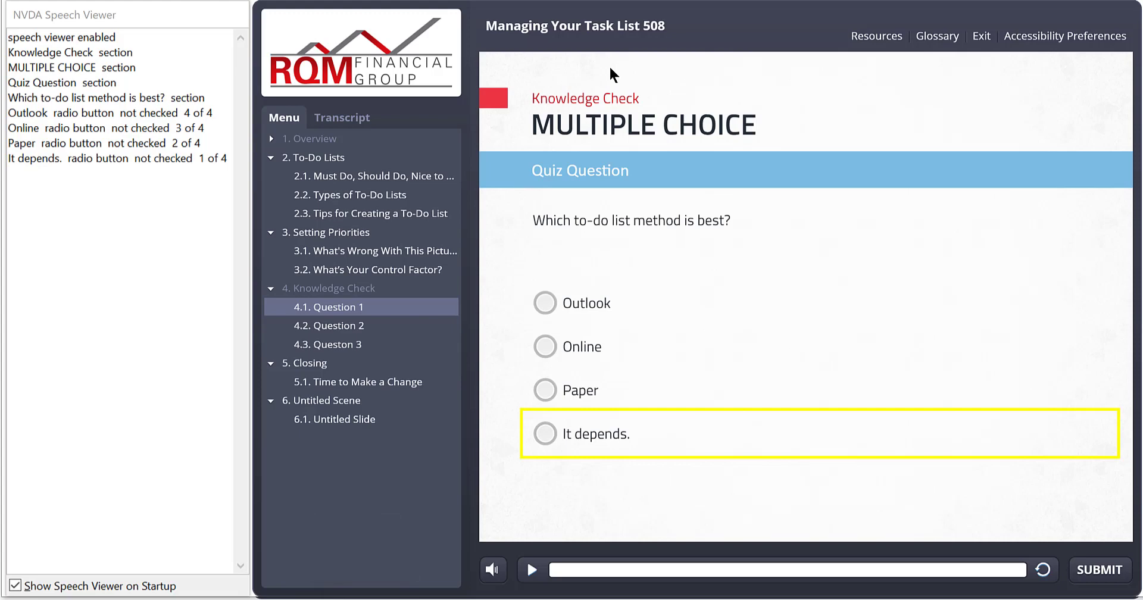
{"action": "key", "text": "space"}
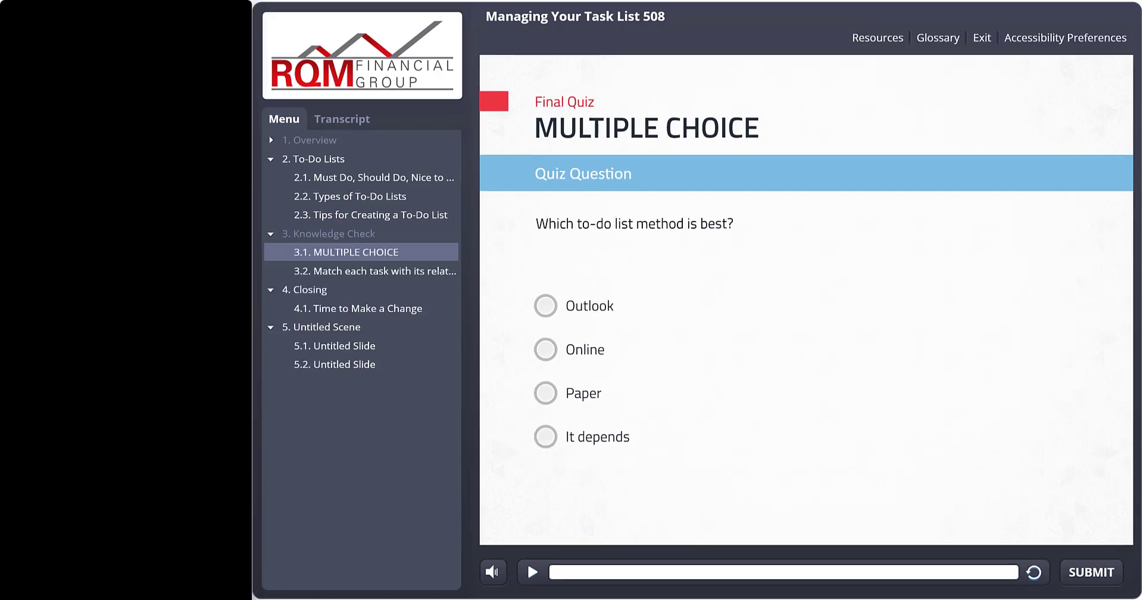
Step: Arrow through the Final Quiz answers to select Paper, then Tab past Skip navigation to SUBMIT
{"action": "key", "text": "Tab"}
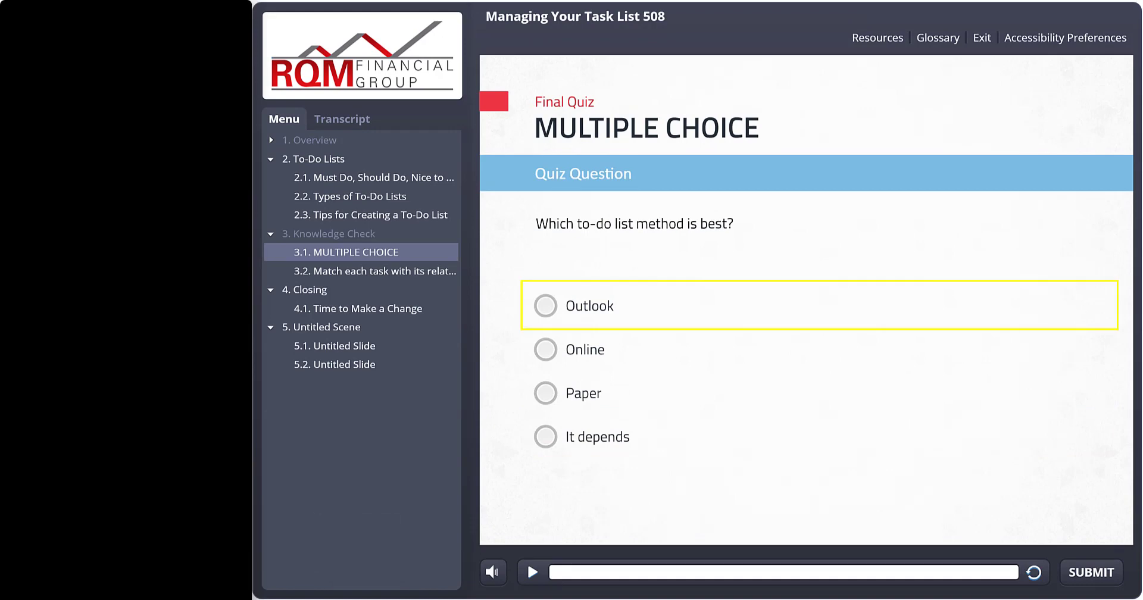
{"action": "key", "text": "Down"}
{"action": "key", "text": "Down"}
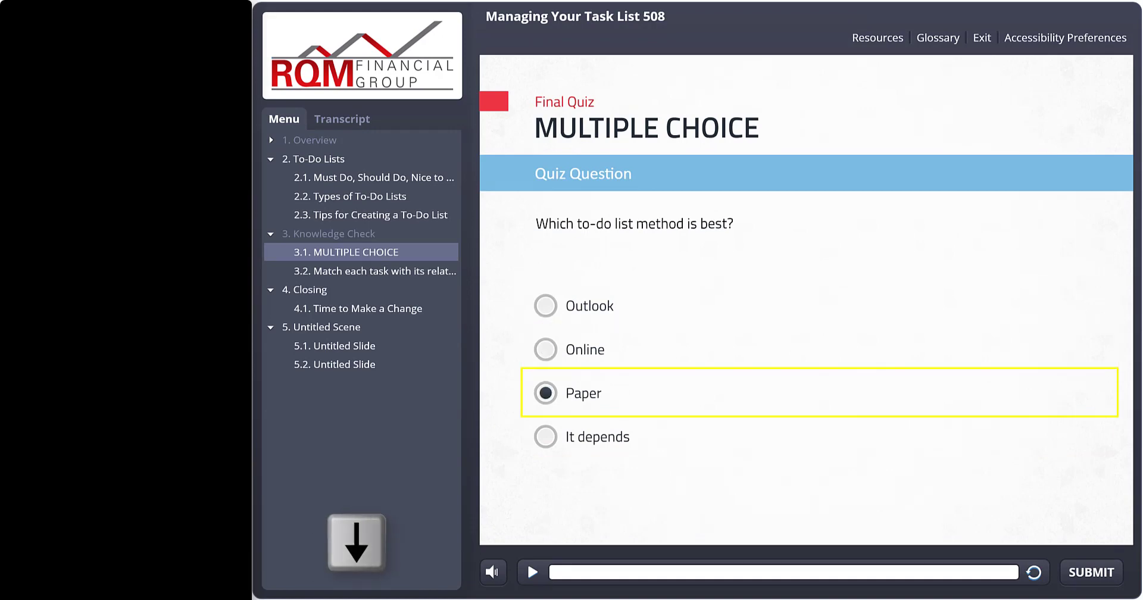
{"action": "key", "text": "Up"}
{"action": "key", "text": "Down"}
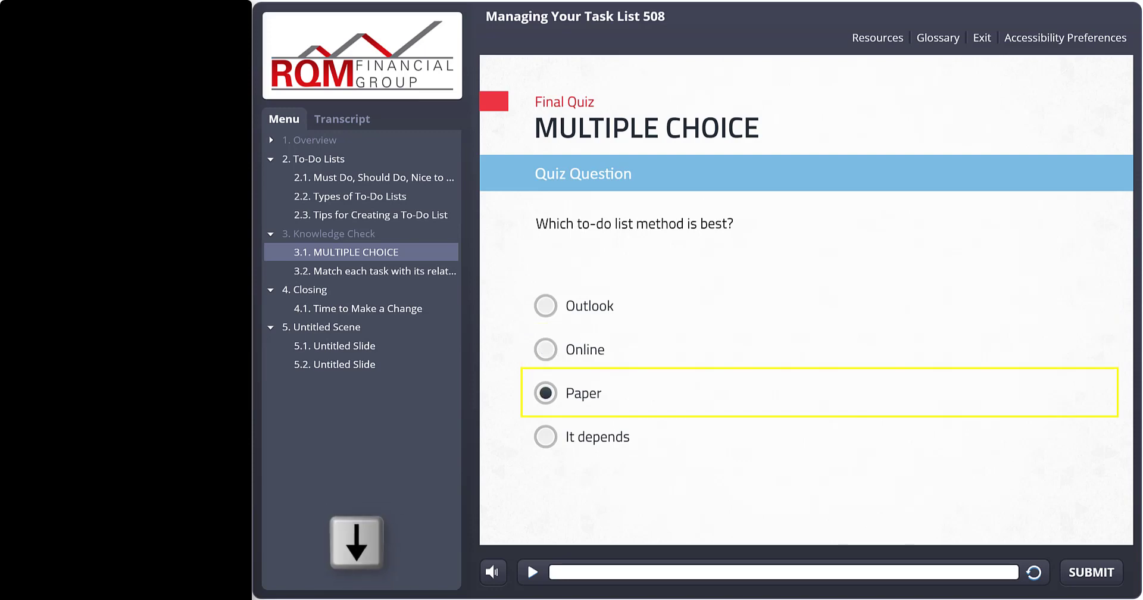
{"action": "key", "text": "Tab"}
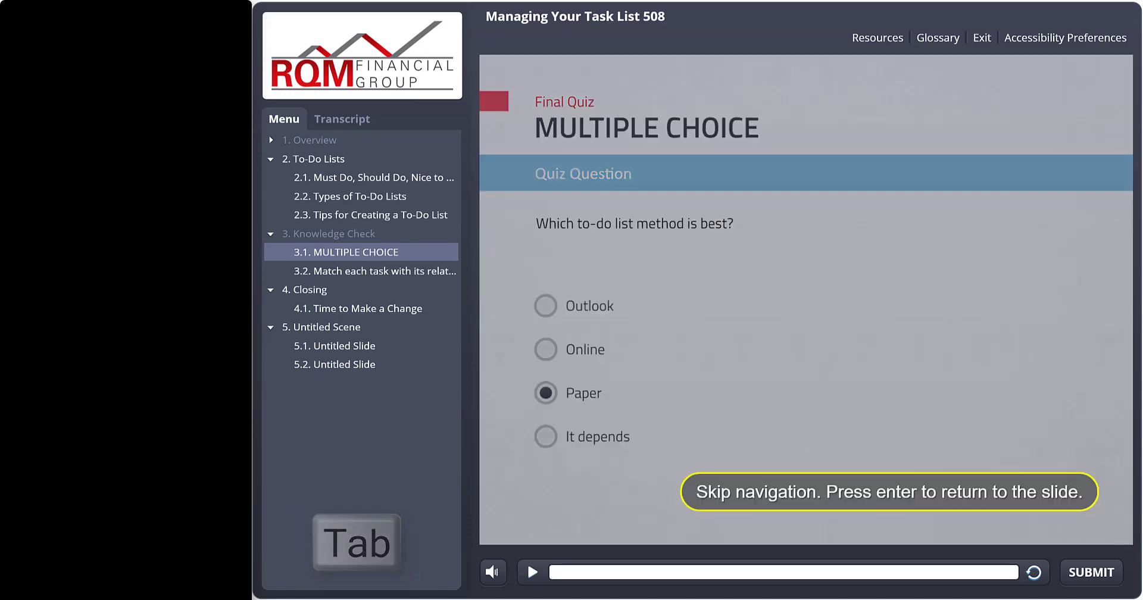
{"action": "key", "text": "Tab"}
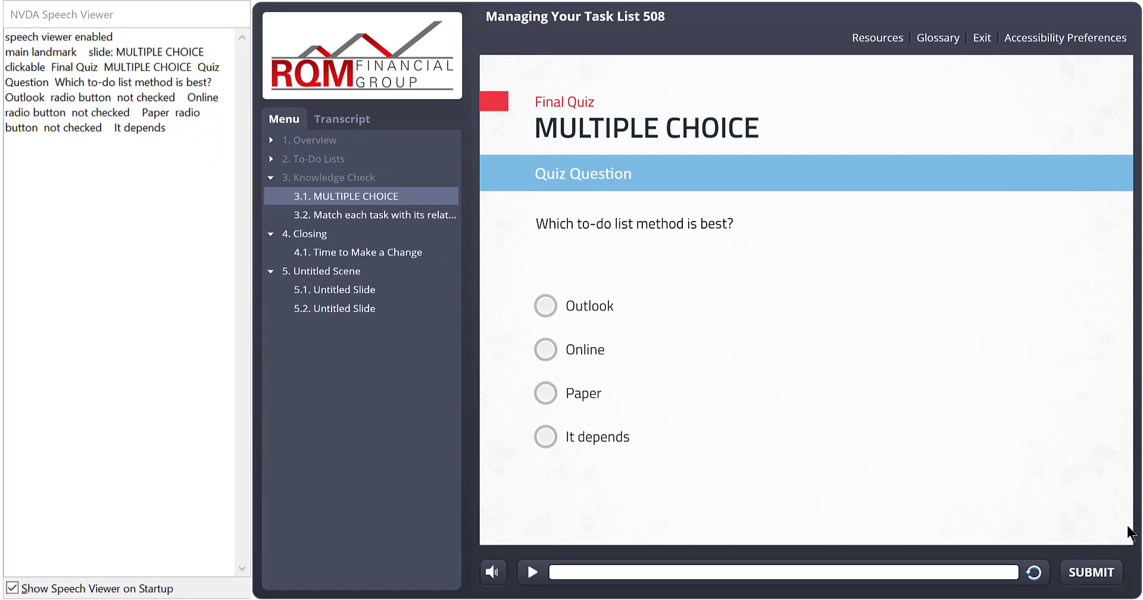
Step: Check Online as the Final Quiz answer, then Tab past Skip navigation to SUBMIT
{"action": "key", "text": "Tab"}
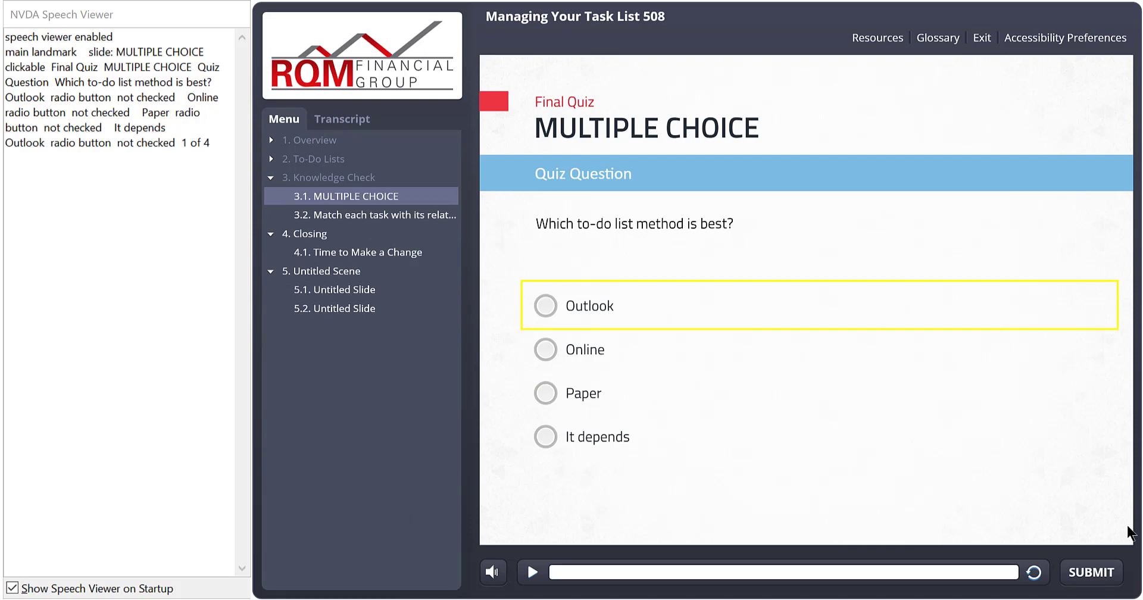
{"action": "key", "text": "Down"}
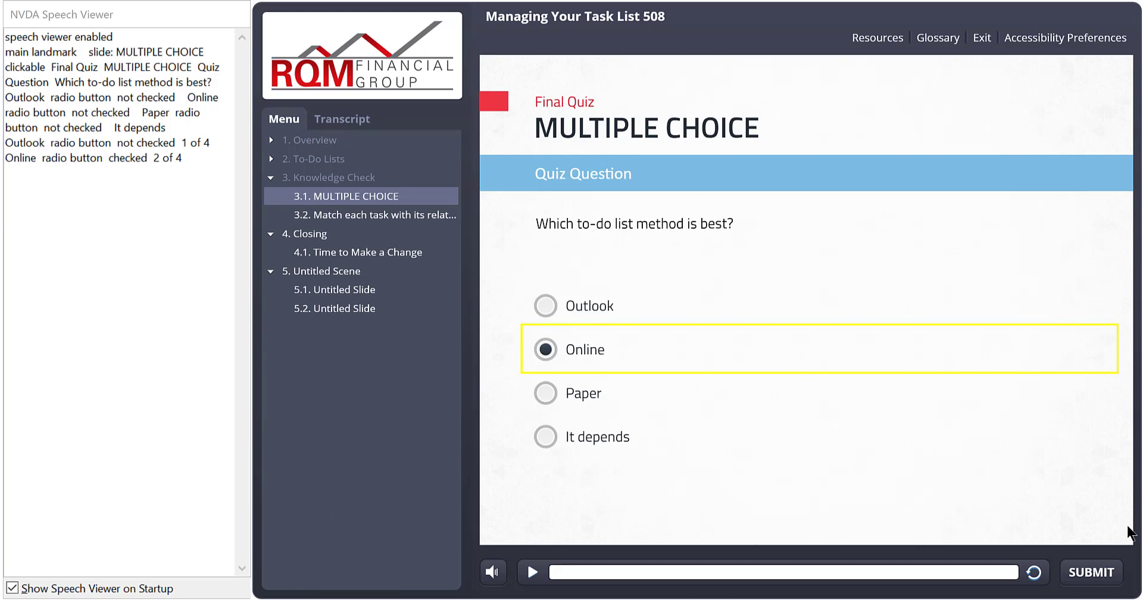
{"action": "key", "text": "Down"}
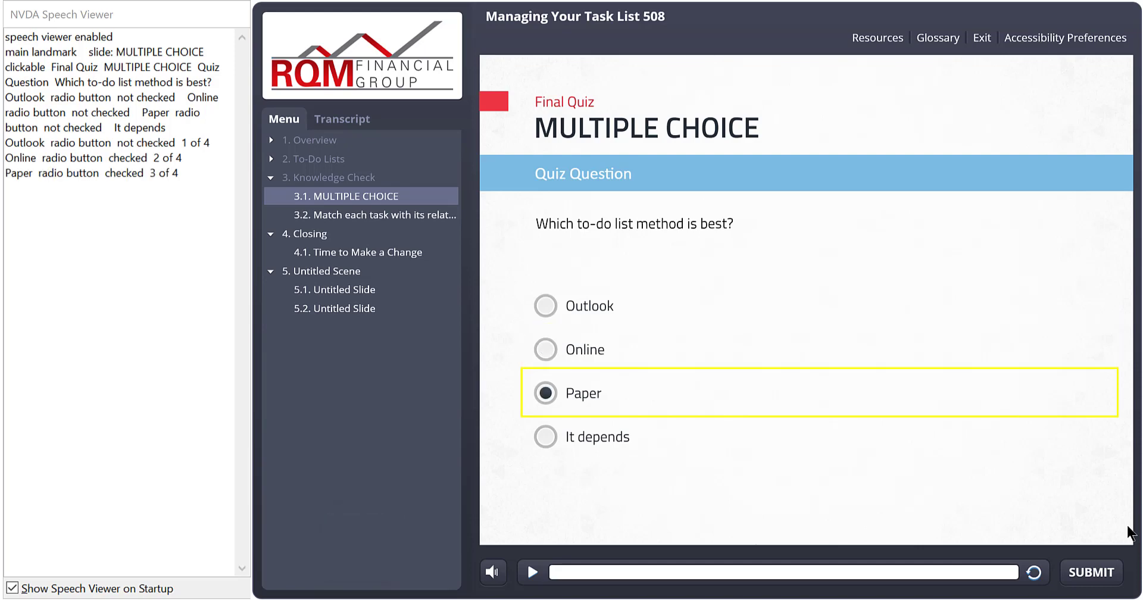
{"action": "key", "text": "Up"}
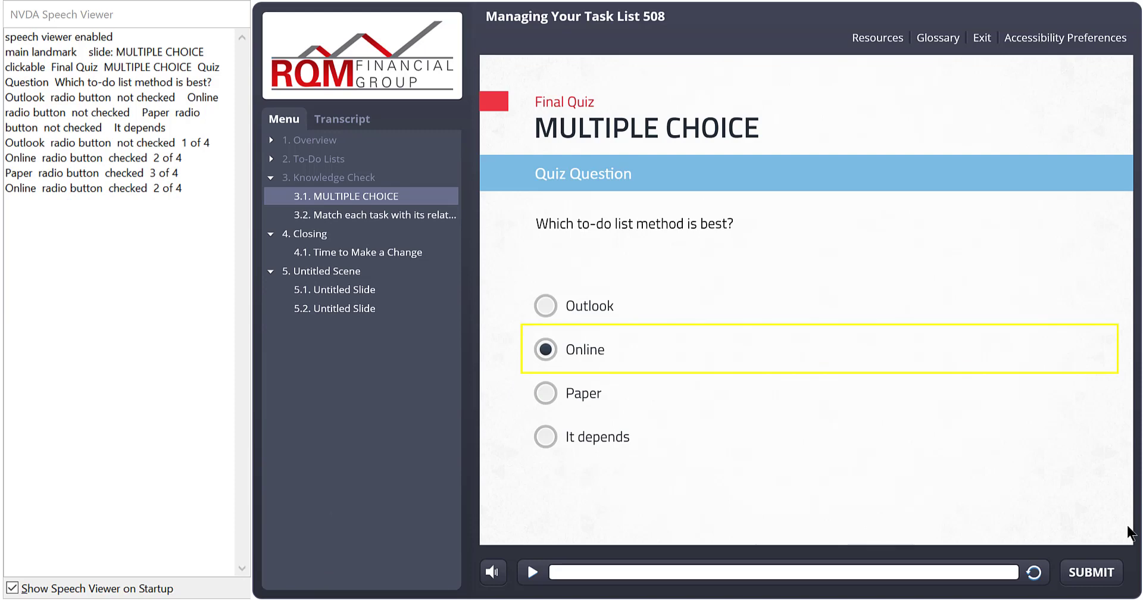
{"action": "key", "text": "Tab"}
{"action": "key", "text": "Tab"}
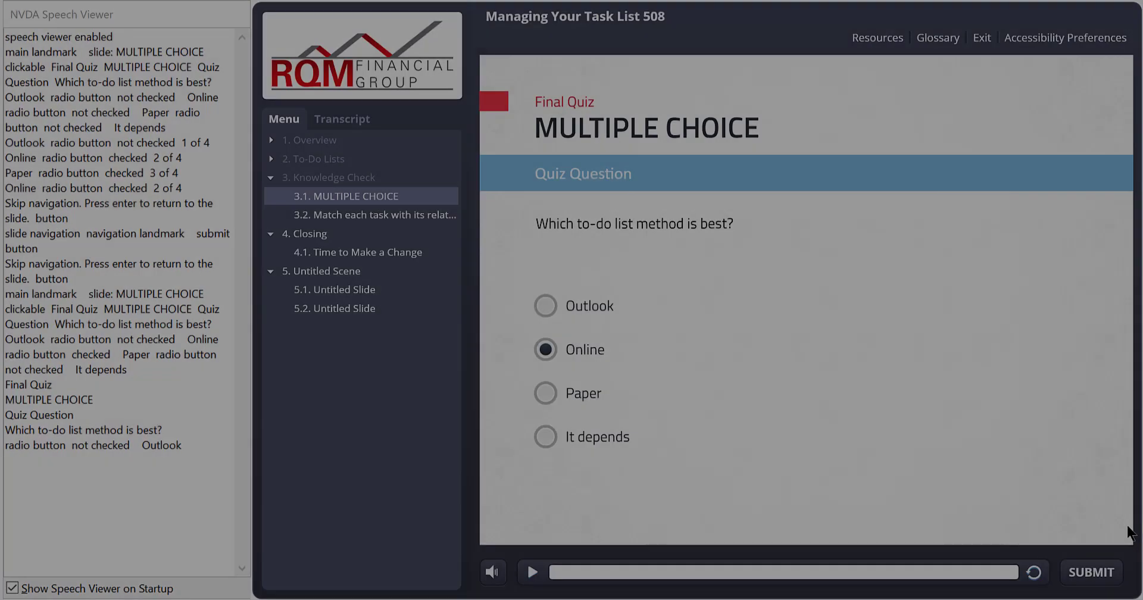
Step: In browse mode, check Paper instead of Outlook, then Tab past Skip navigation to SUBMIT
{"action": "key", "text": "Down"}
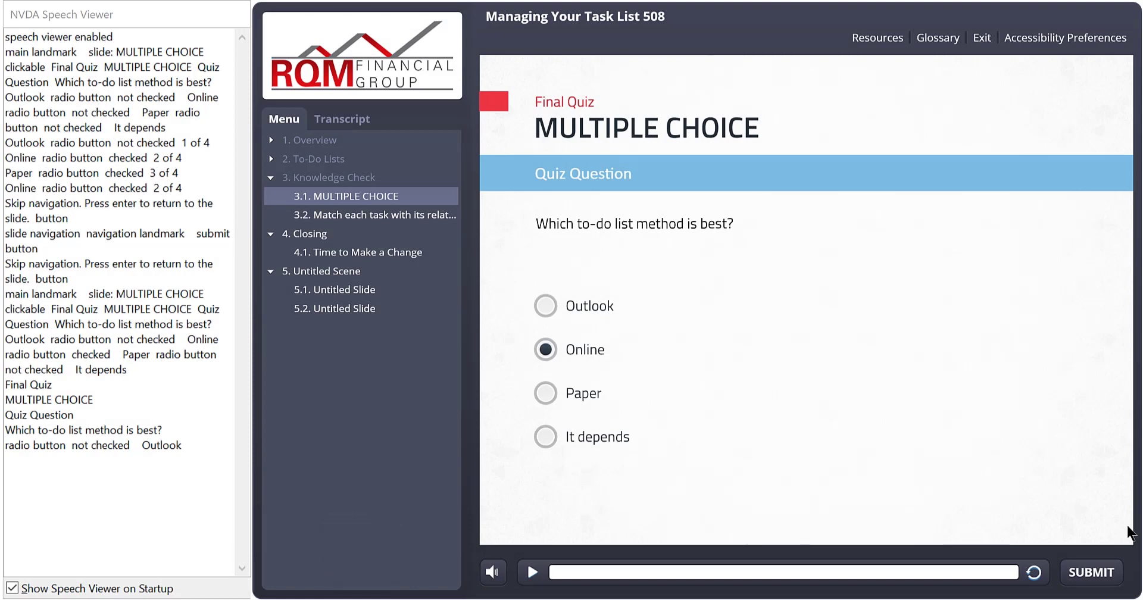
{"action": "key", "text": "space"}
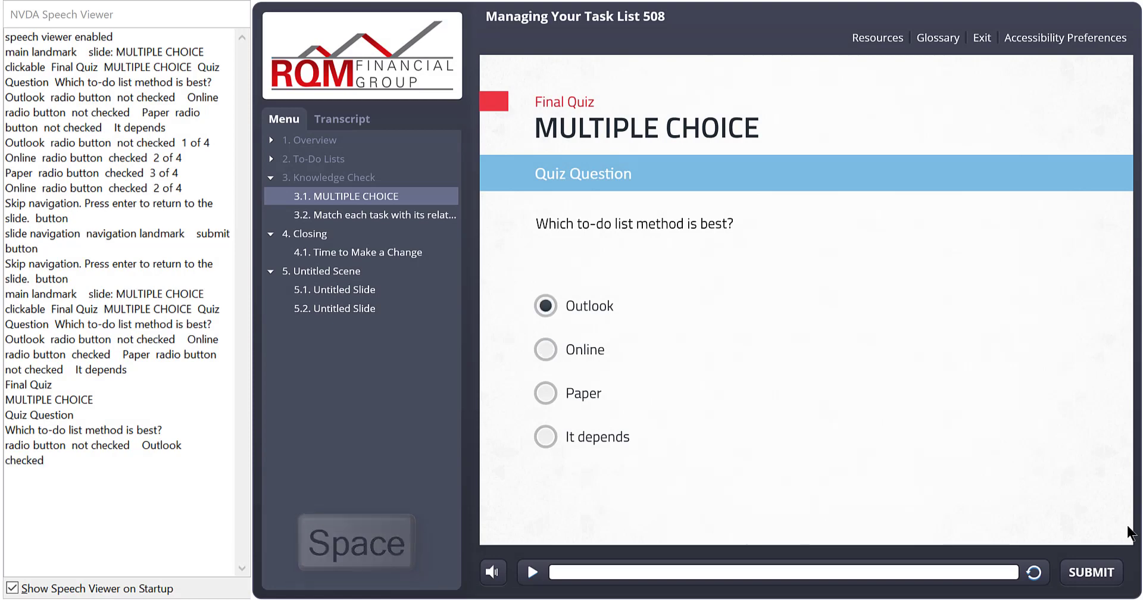
{"action": "key", "text": "Down"}
{"action": "key", "text": "Down"}
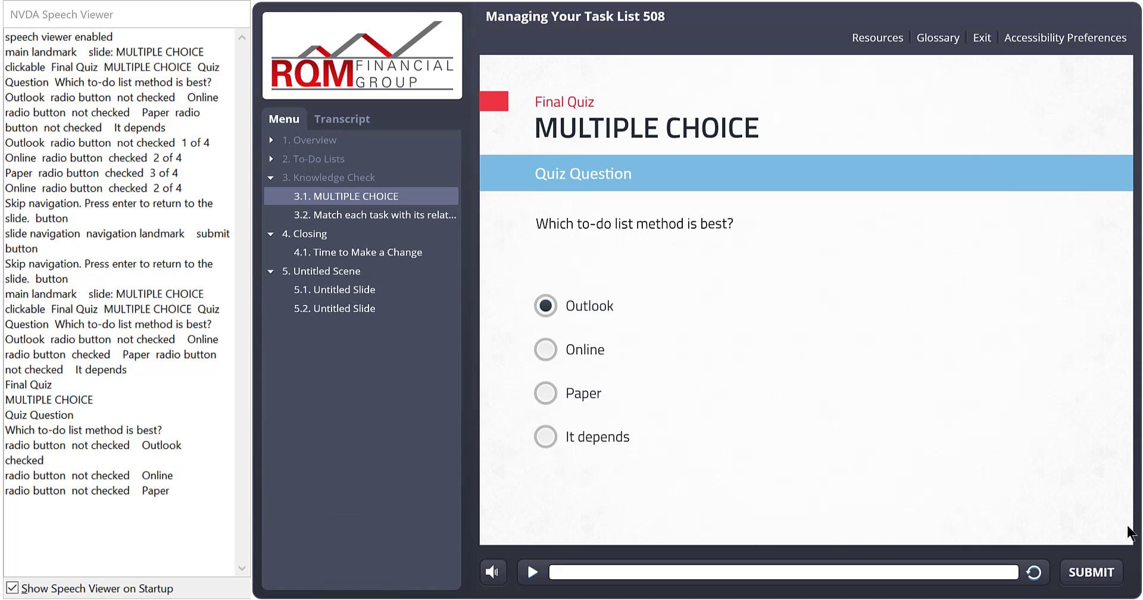
{"action": "key", "text": "space"}
{"action": "key", "text": "Down"}
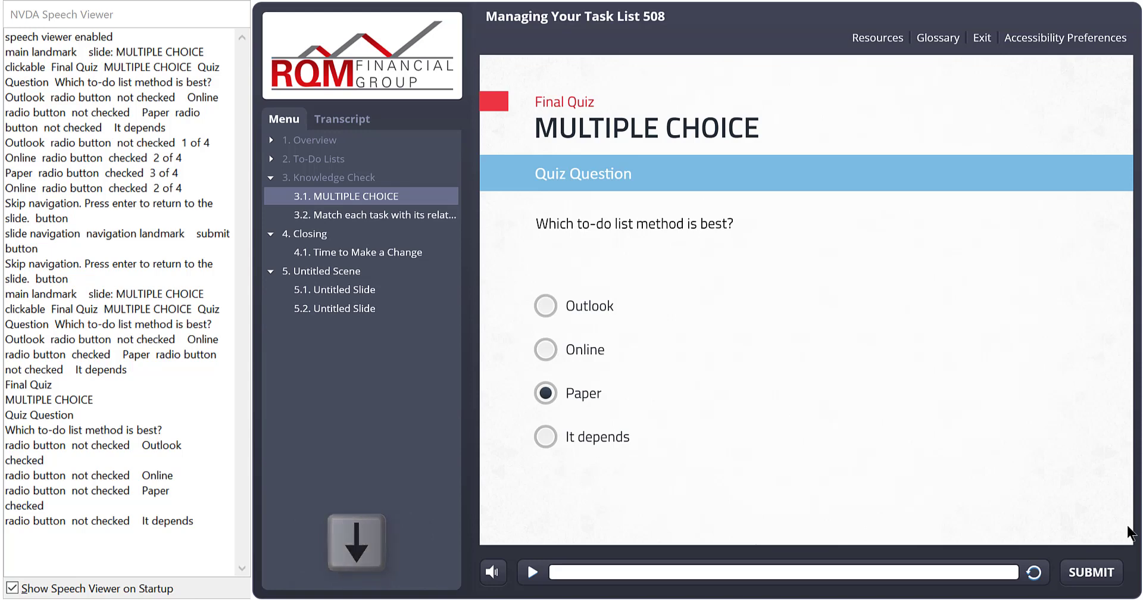
{"action": "key", "text": "Up"}
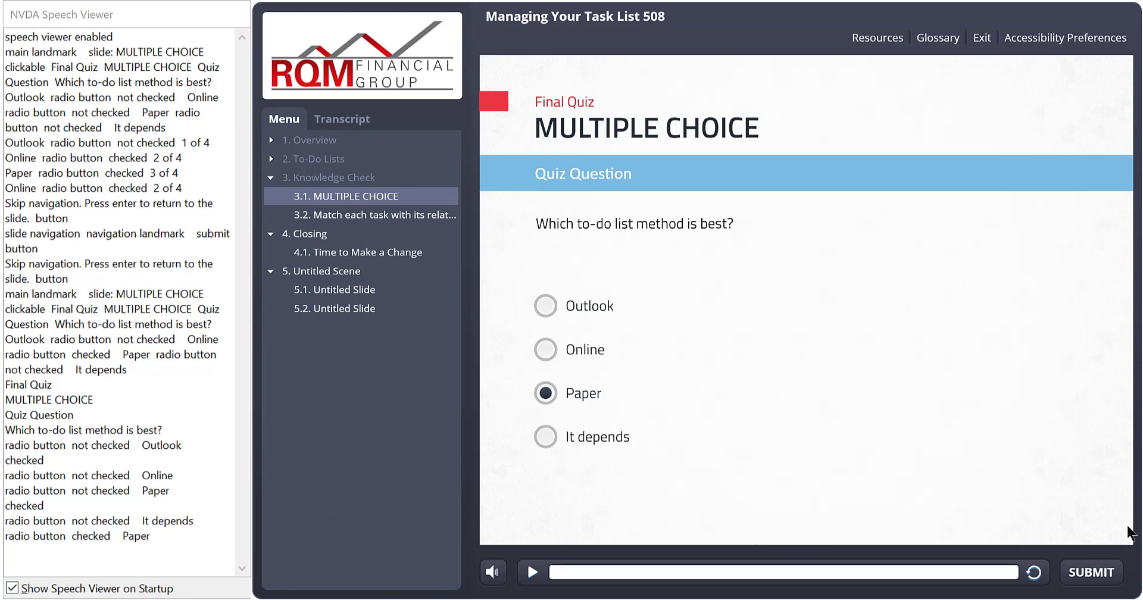
{"action": "key", "text": "Tab"}
{"action": "key", "text": "Tab"}
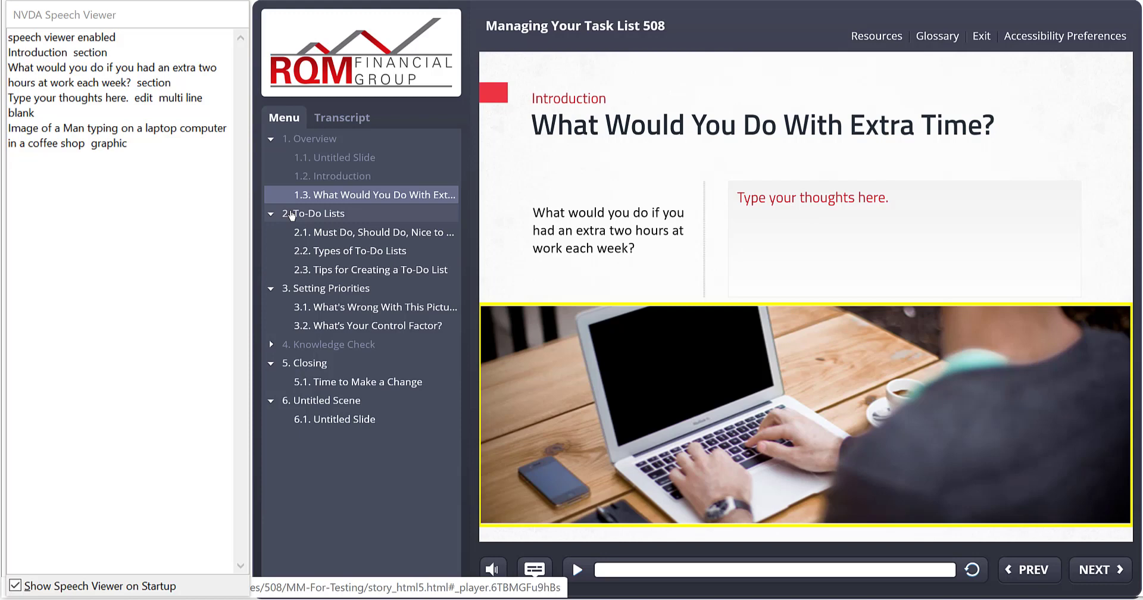
Step: Tab from skip navigation through PREV, NEXT, Menu/Transcript, outline, top links, volume, captions and seekbar
{"action": "key", "text": "Tab"}
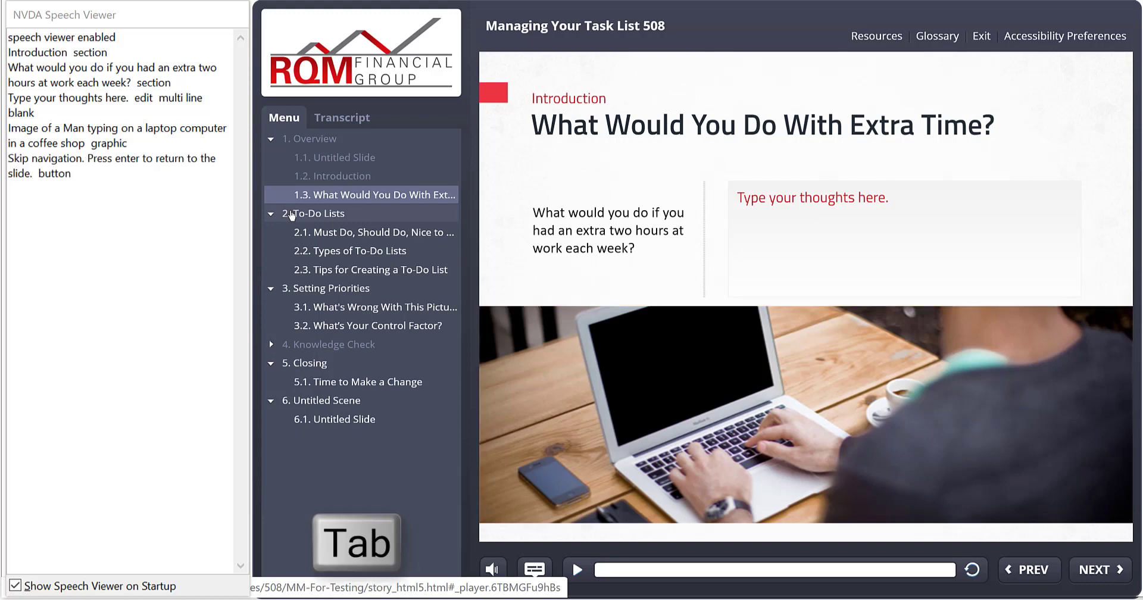
{"action": "key", "text": "Tab"}
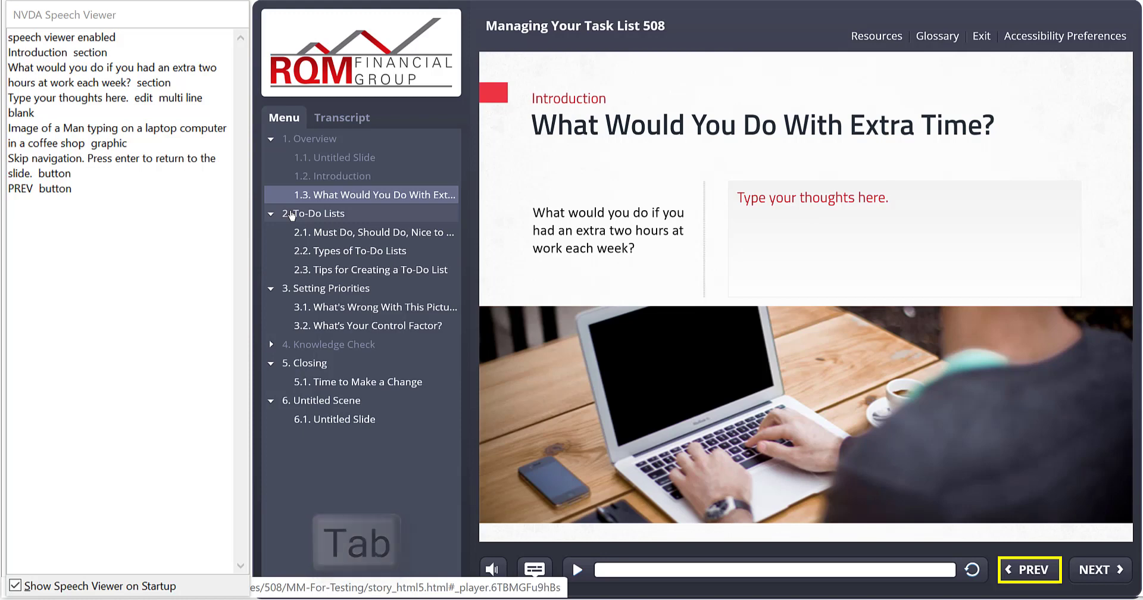
{"action": "key", "text": "Tab"}
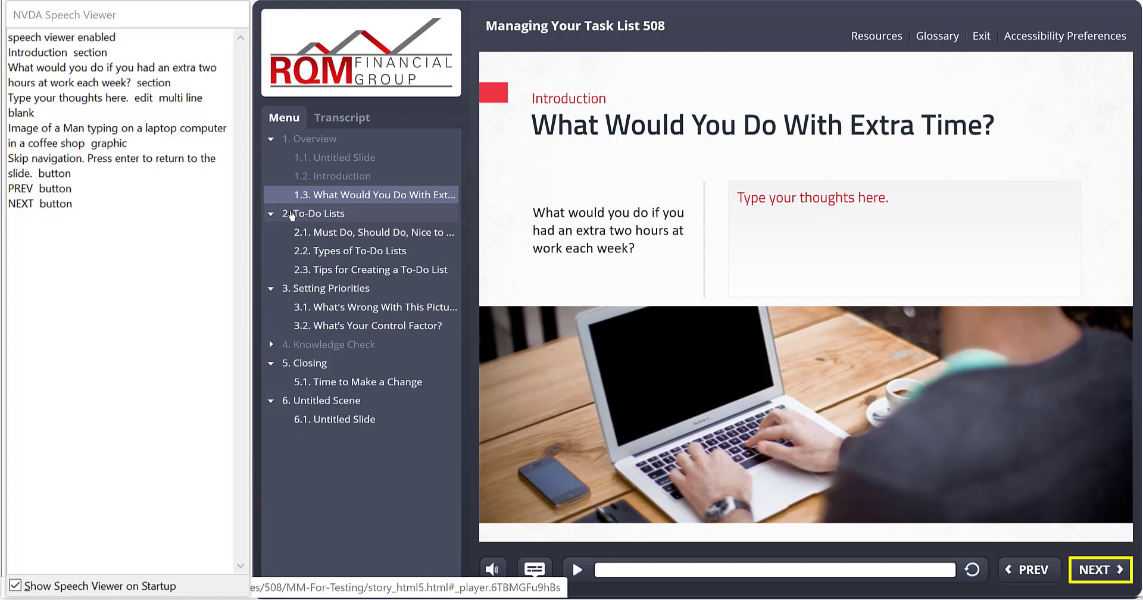
{"action": "key", "text": "Tab"}
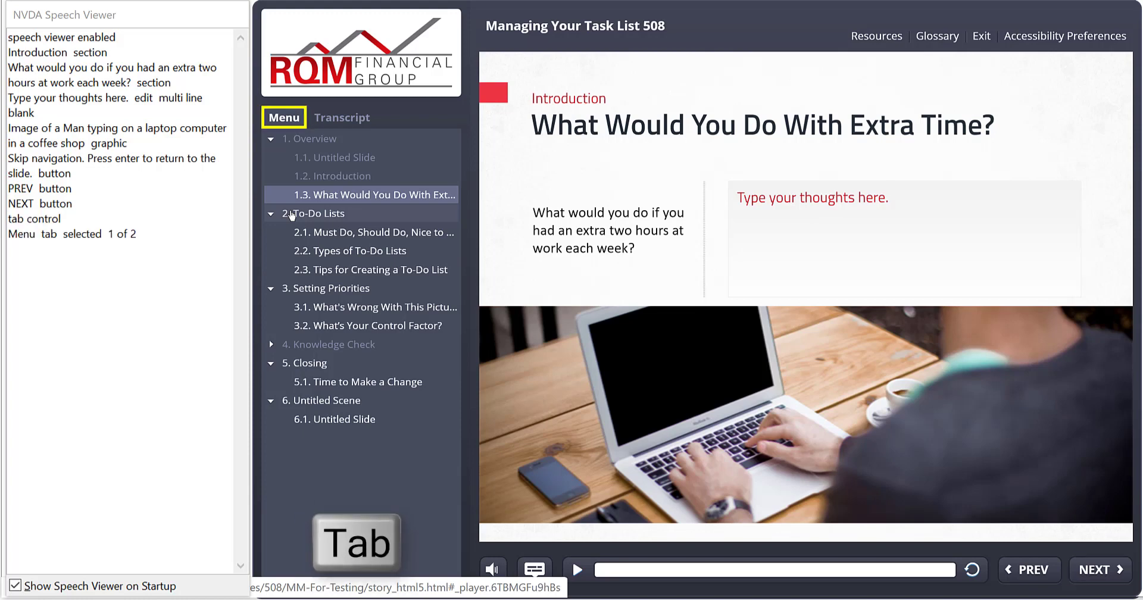
{"action": "key", "text": "Tab"}
{"action": "key", "text": "Tab"}
{"action": "key", "text": "Tab"}
{"action": "key", "text": "Tab"}
{"action": "key", "text": "Tab"}
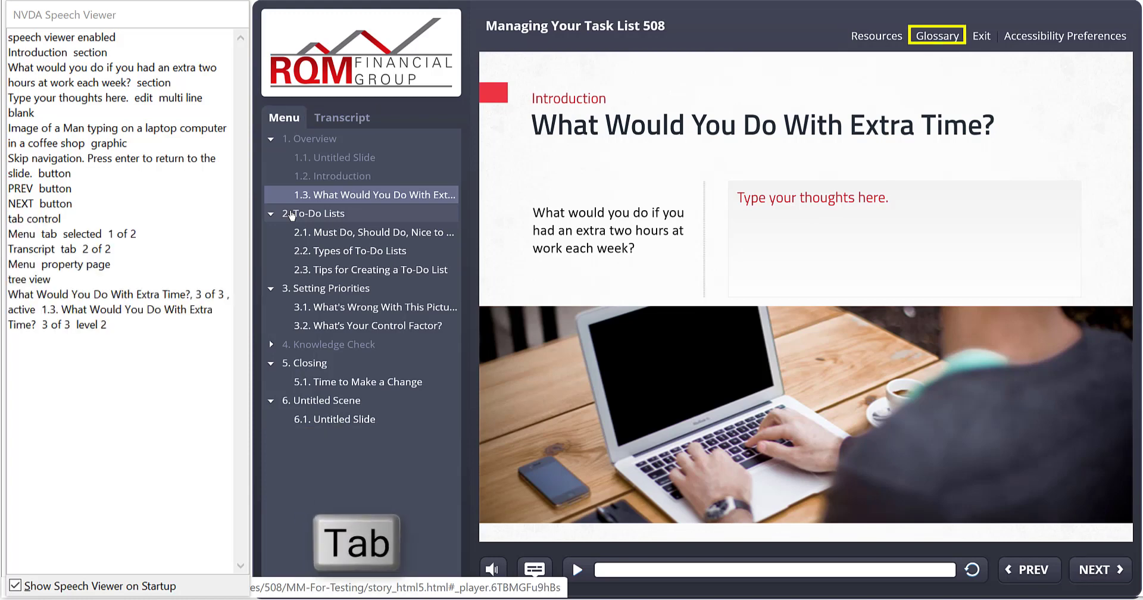
{"action": "key", "text": "Tab"}
{"action": "key", "text": "Tab"}
{"action": "key", "text": "Tab"}
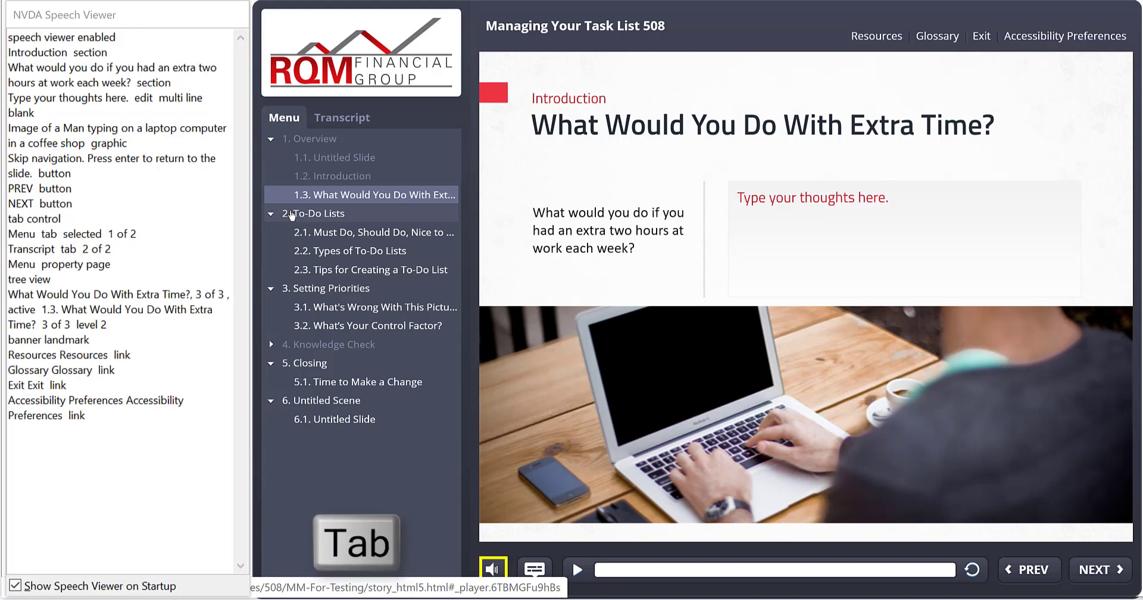
{"action": "key", "text": "Tab"}
{"action": "key", "text": "Tab"}
{"action": "key", "text": "Tab"}
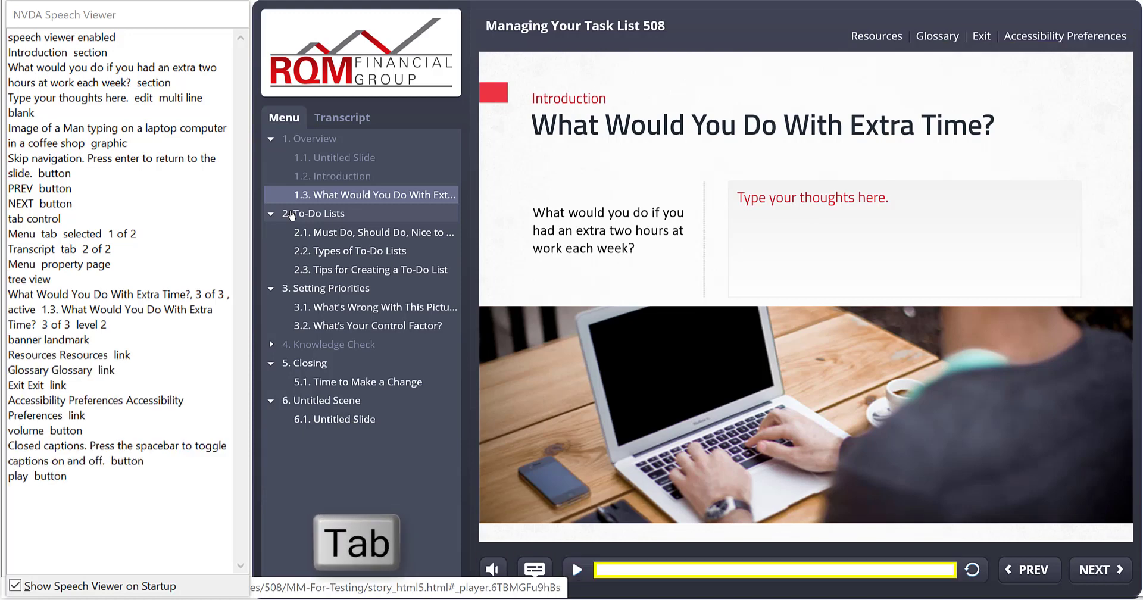
{"action": "key", "text": "Tab"}
{"action": "key", "text": "Tab"}
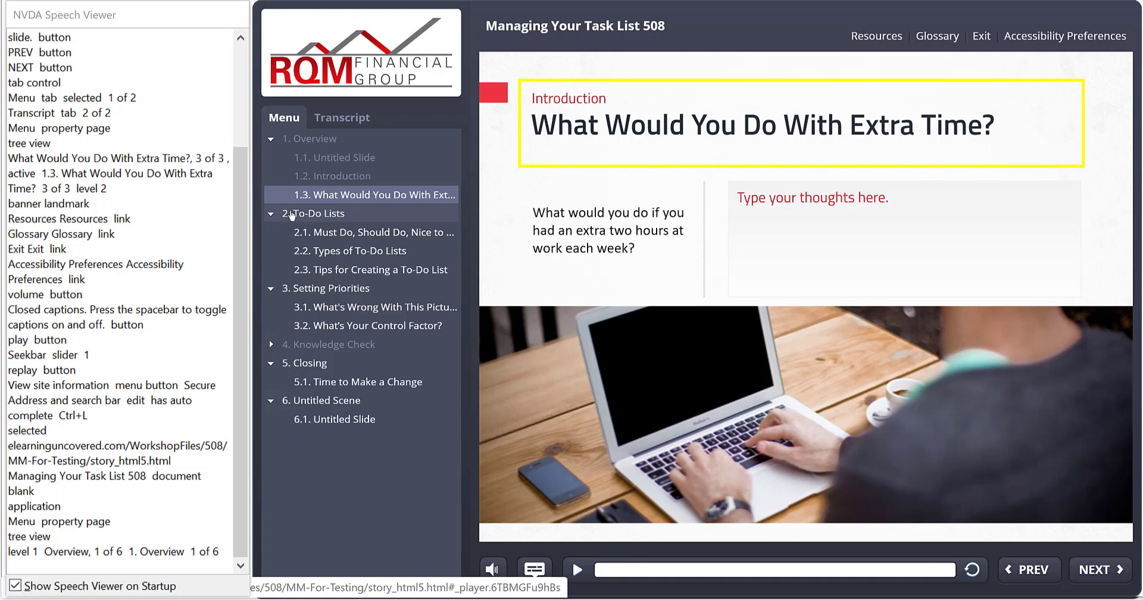
Step: Tab past the Introduction text and laptop photo to Skip navigation, returning to the slide title
{"action": "key", "text": "Tab"}
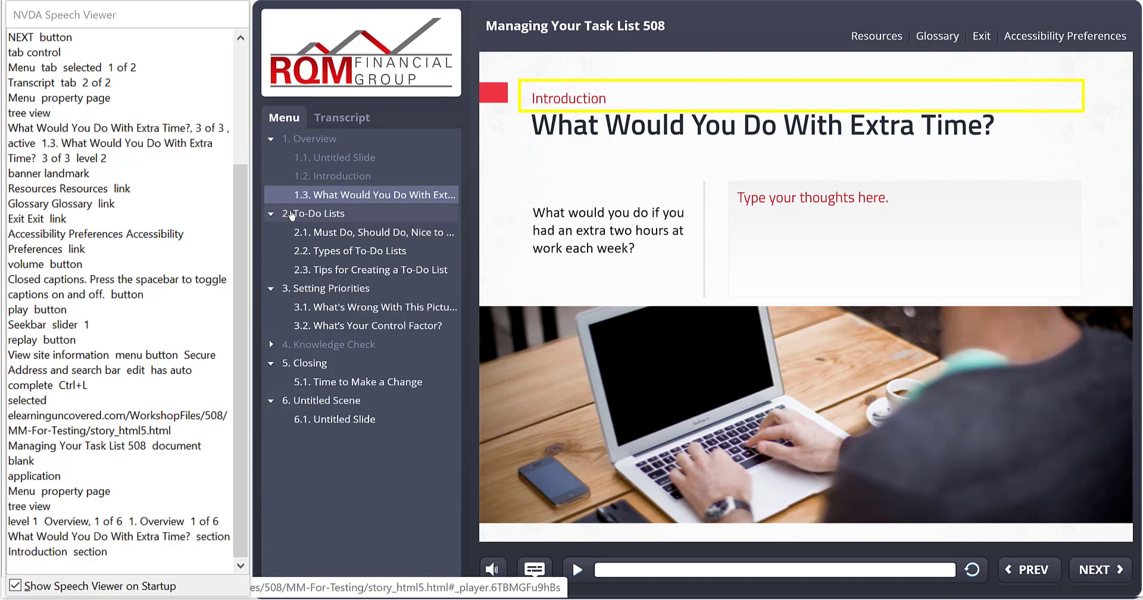
{"action": "key", "text": "Tab"}
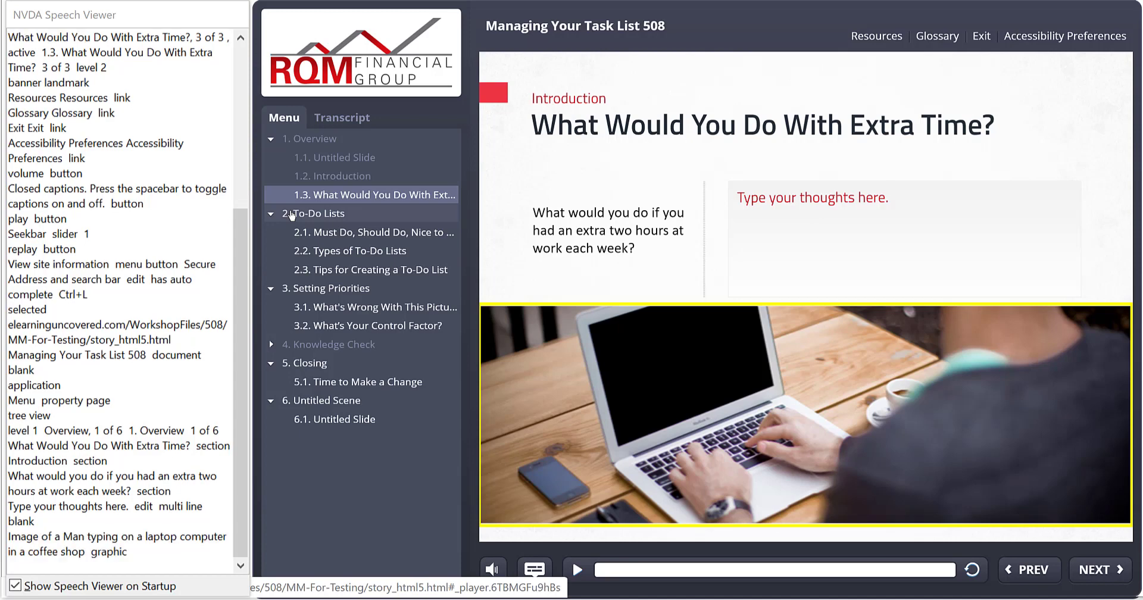
{"action": "key", "text": "Tab"}
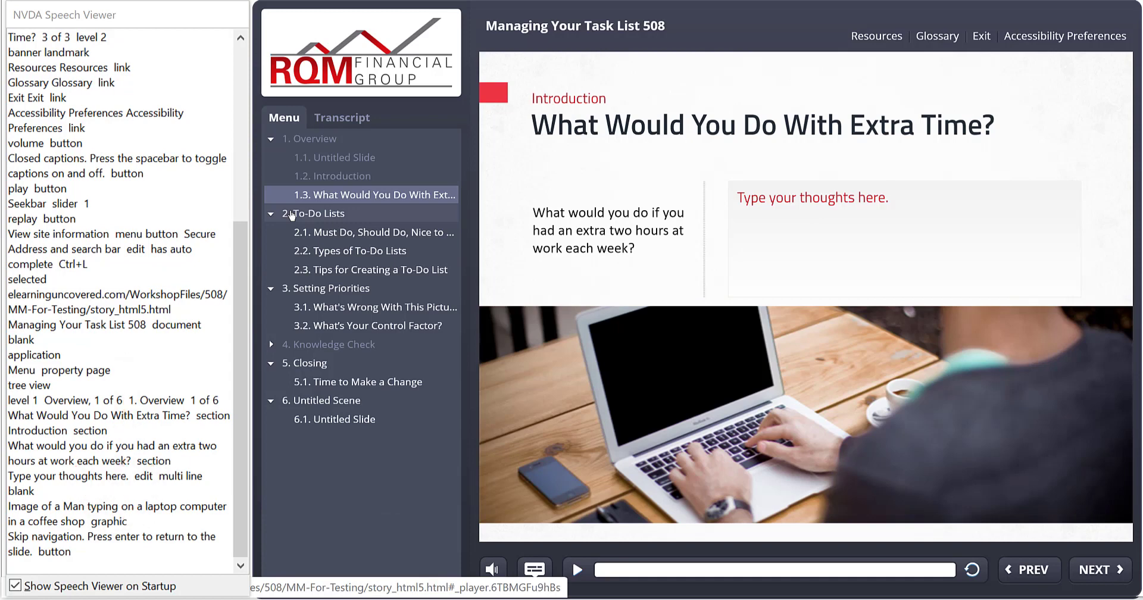
{"action": "key", "text": "Return"}
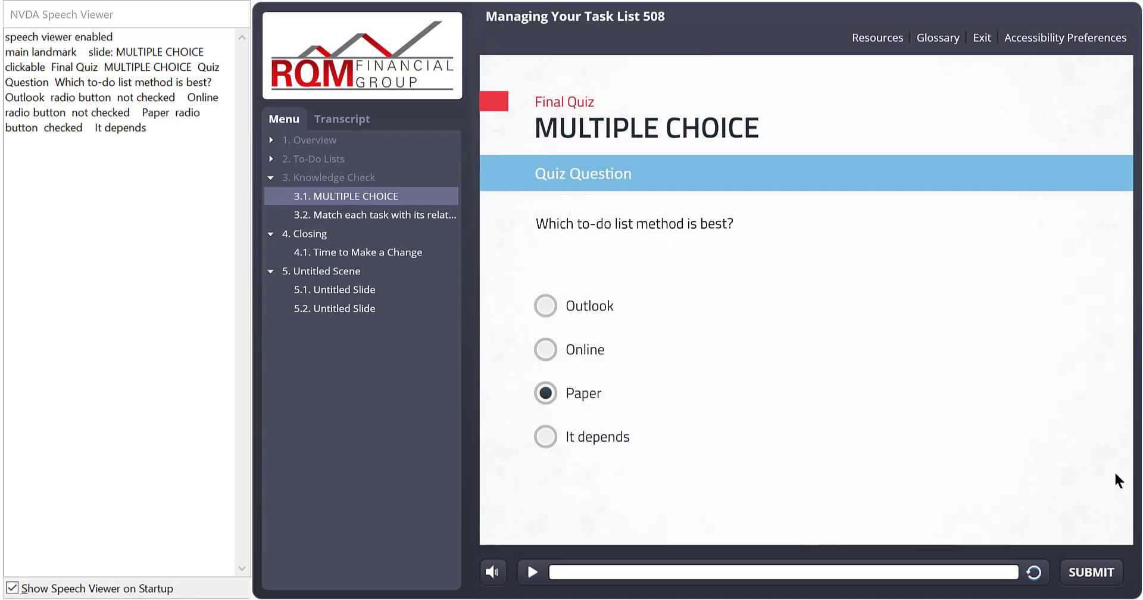
Step: Move from the checked Paper answer to Skip navigation and return to the quiz slide
{"action": "key", "text": "Tab"}
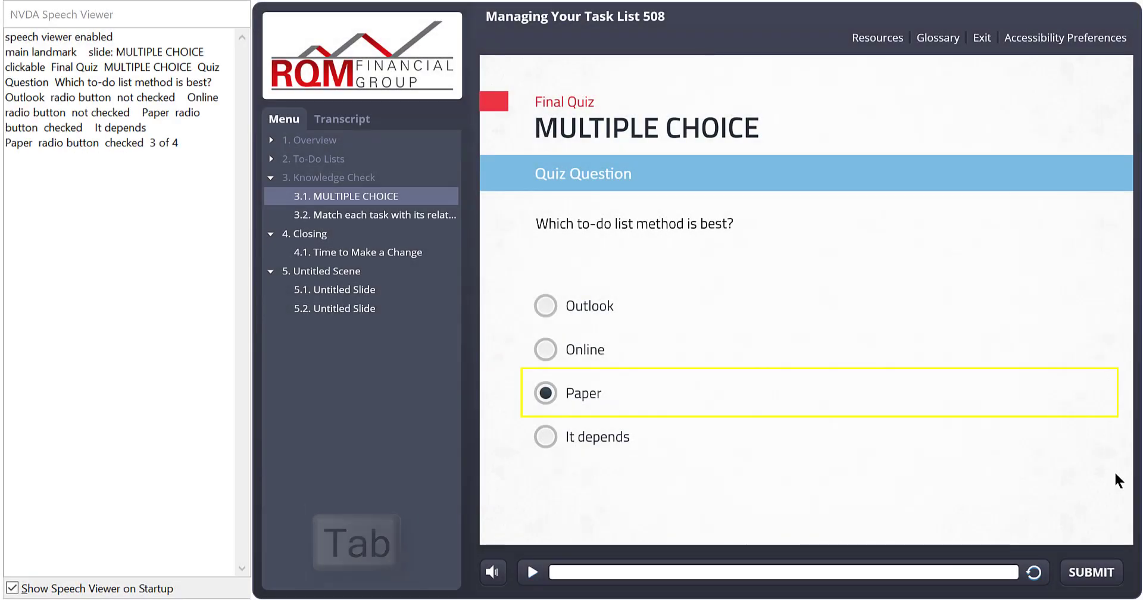
{"action": "key", "text": "Tab"}
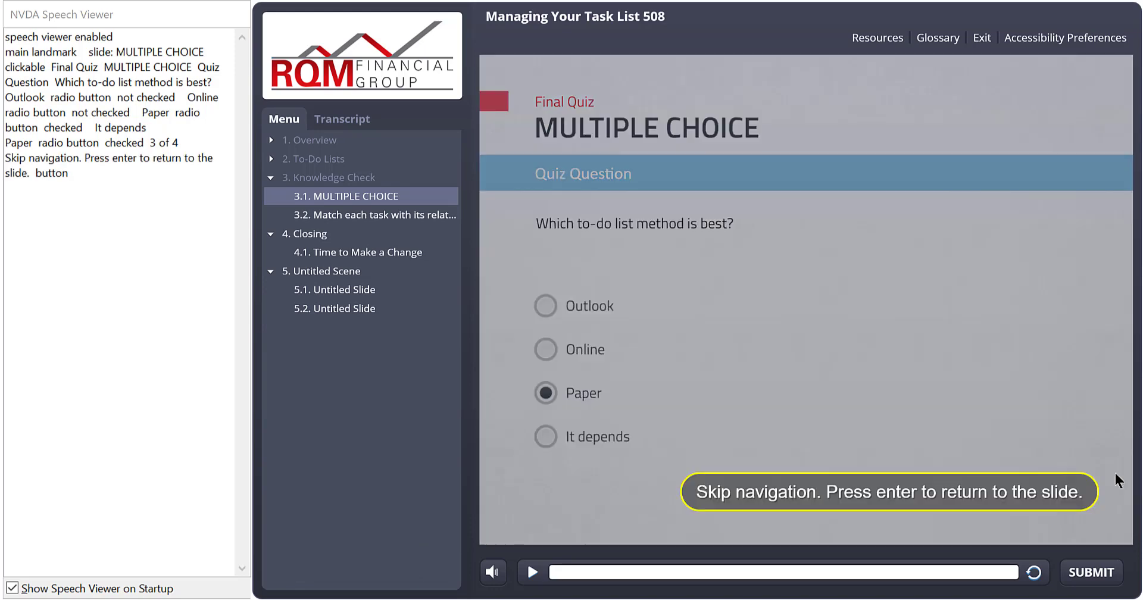
{"action": "key", "text": "Return"}
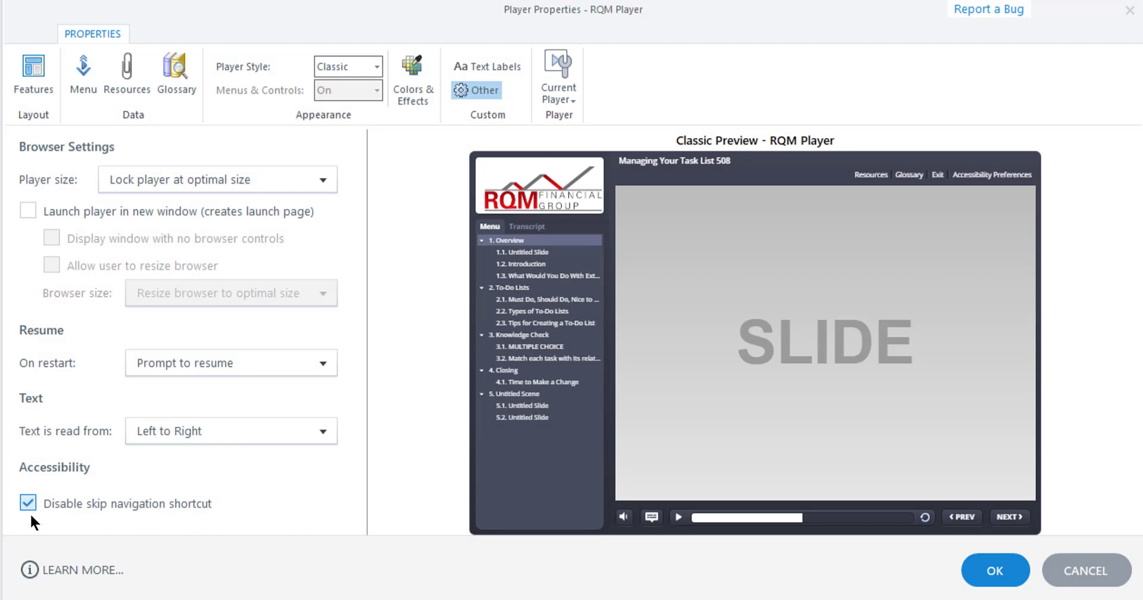
Step: Uncheck 'Disable skip navigation shortcut' and review Skip Navigation rows 109–110 in Text Labels
{"action": "left_click", "coordinate": [26, 504]}
{"action": "left_click", "coordinate": [492, 67]}
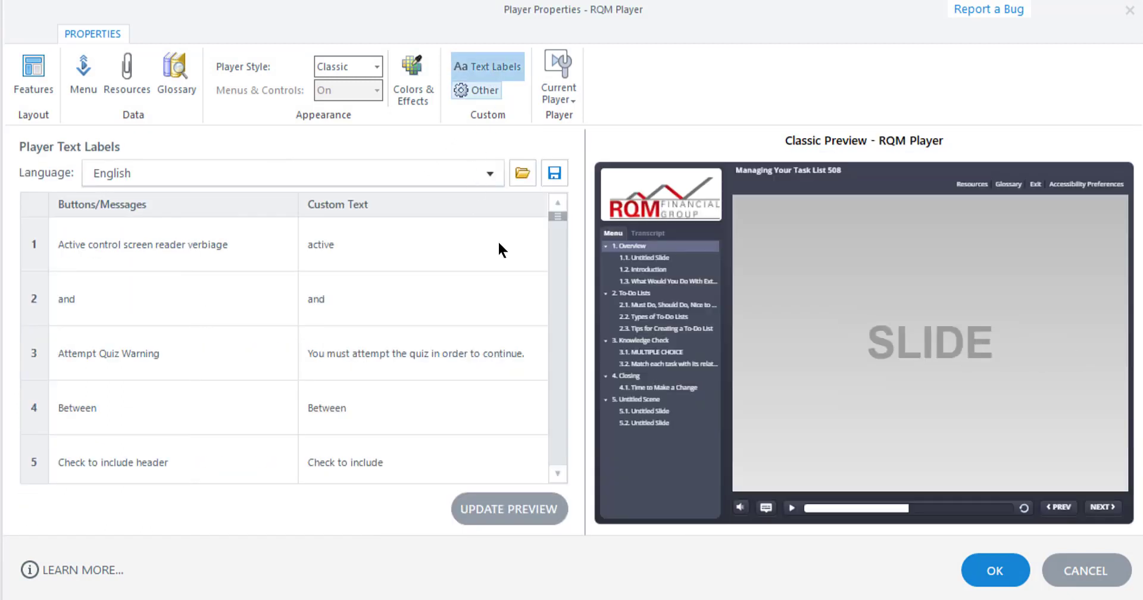
{"action": "left_click_drag", "start_coordinate": [560, 216], "coordinate": [557, 417]}
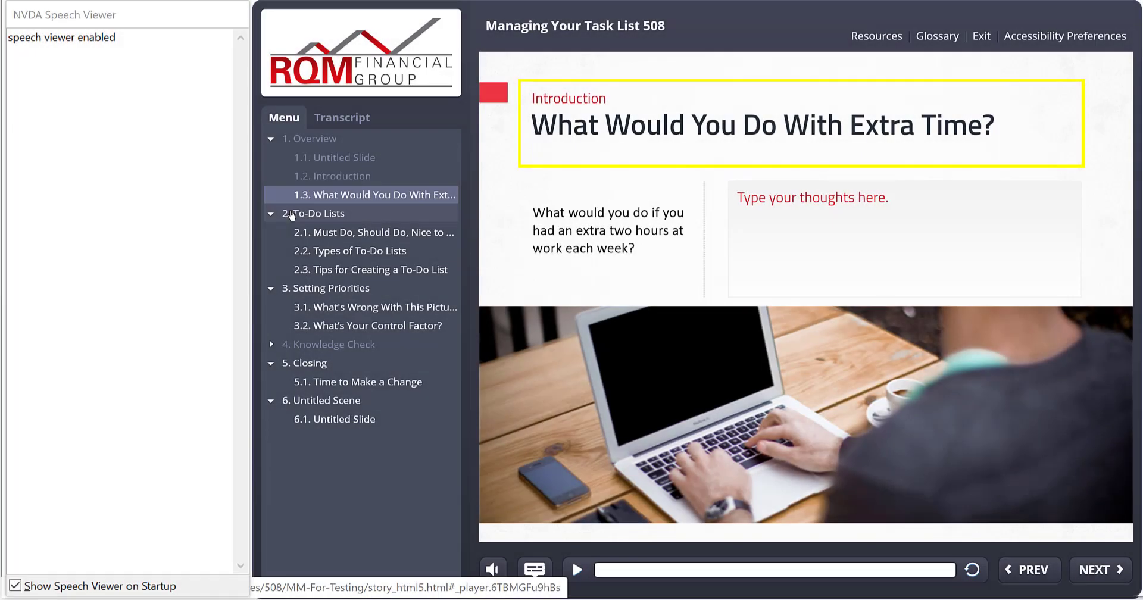
Step: Tab from the slide heading, question and laptop image through skip navigation to PREV
{"action": "key", "text": "Tab"}
{"action": "key", "text": "Tab"}
{"action": "key", "text": "Tab"}
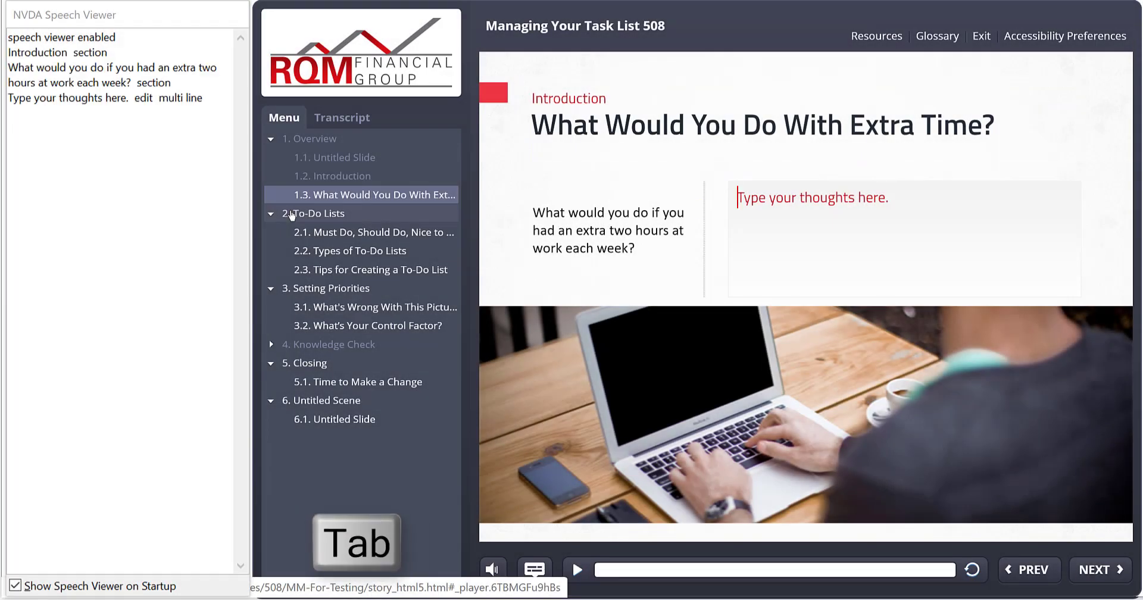
{"action": "key", "text": "Tab"}
{"action": "key", "text": "Tab"}
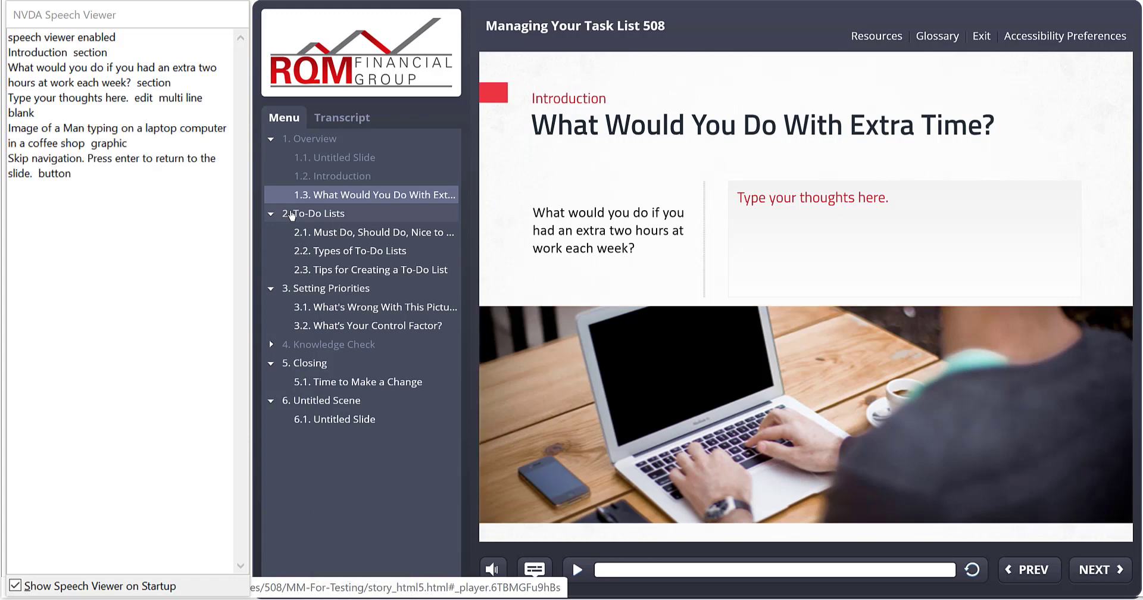
{"action": "key", "text": "Tab"}
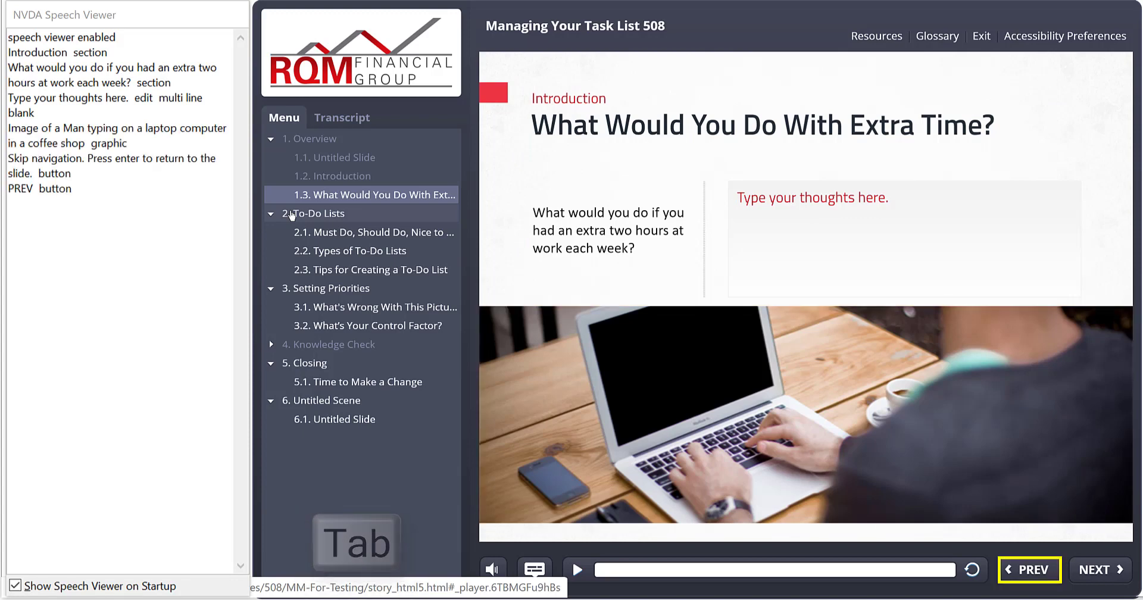
{"action": "key", "text": "Tab"}
{"action": "key", "text": "Tab"}
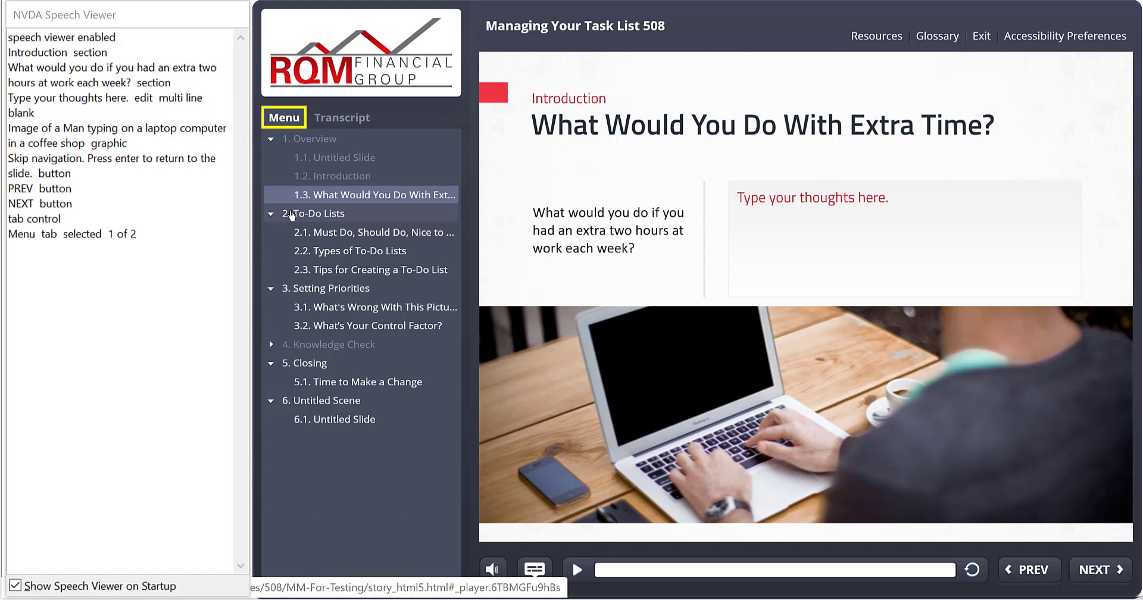
Step: Continue through the Transcript tab, outline, Resources and Glossary links, volume, captions and seekbar
{"action": "key", "text": "Tab"}
{"action": "key", "text": "Tab"}
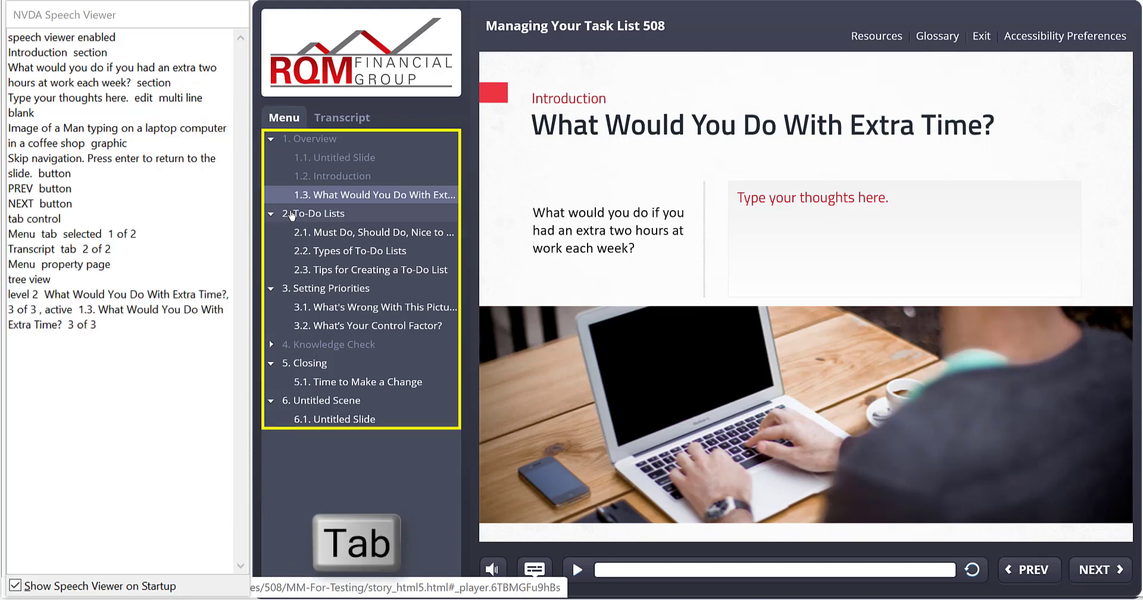
{"action": "key", "text": "Tab"}
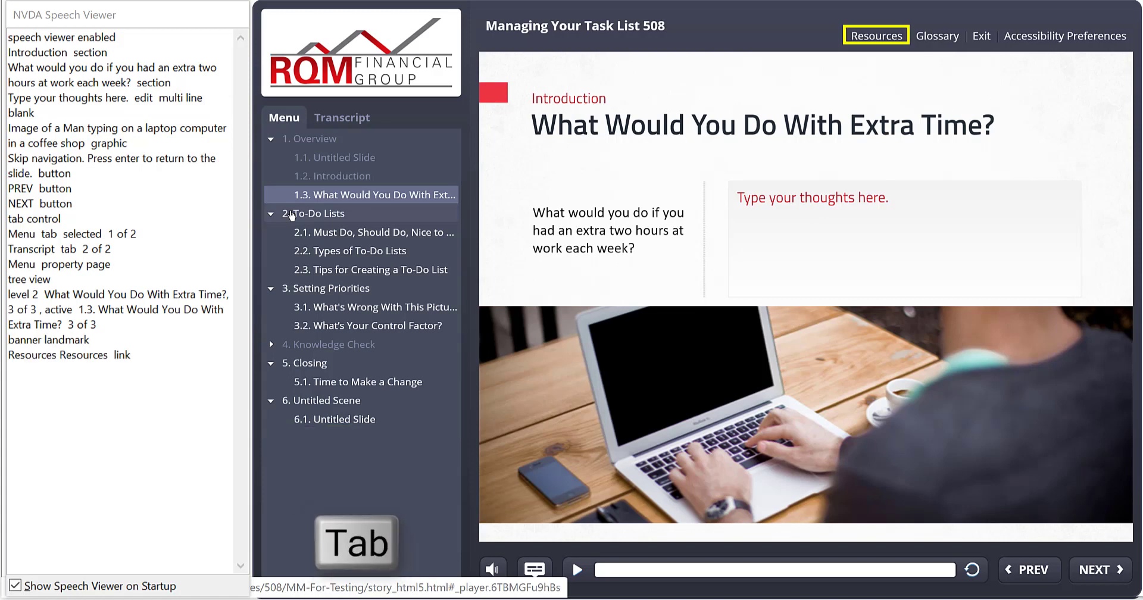
{"action": "key", "text": "Tab"}
{"action": "key", "text": "Tab"}
{"action": "key", "text": "Tab"}
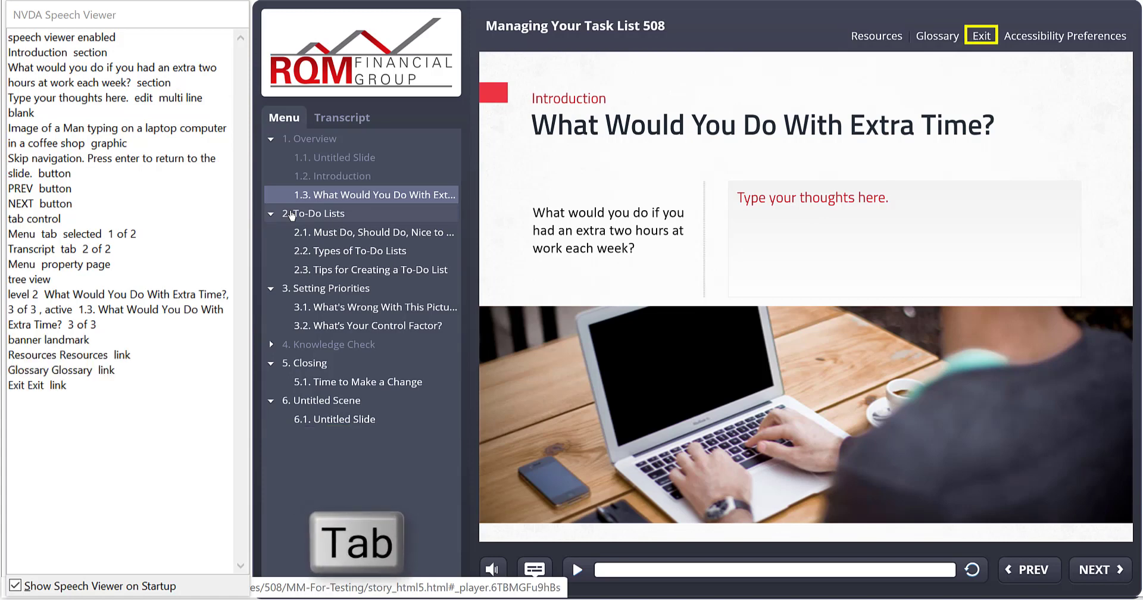
{"action": "key", "text": "Tab"}
{"action": "key", "text": "Tab"}
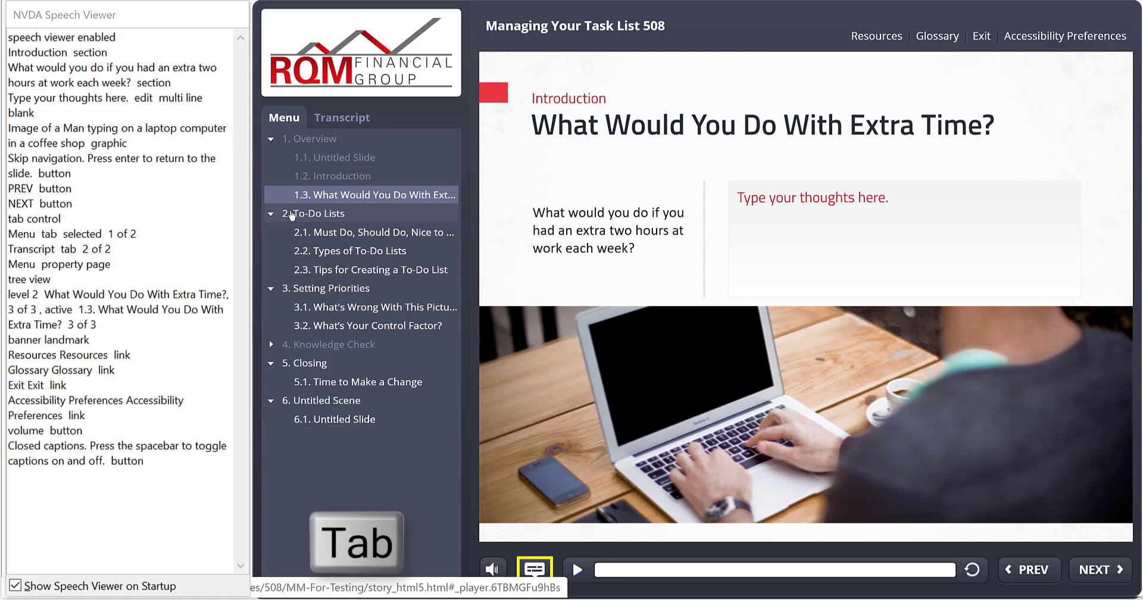
{"action": "key", "text": "Tab"}
{"action": "key", "text": "Tab"}
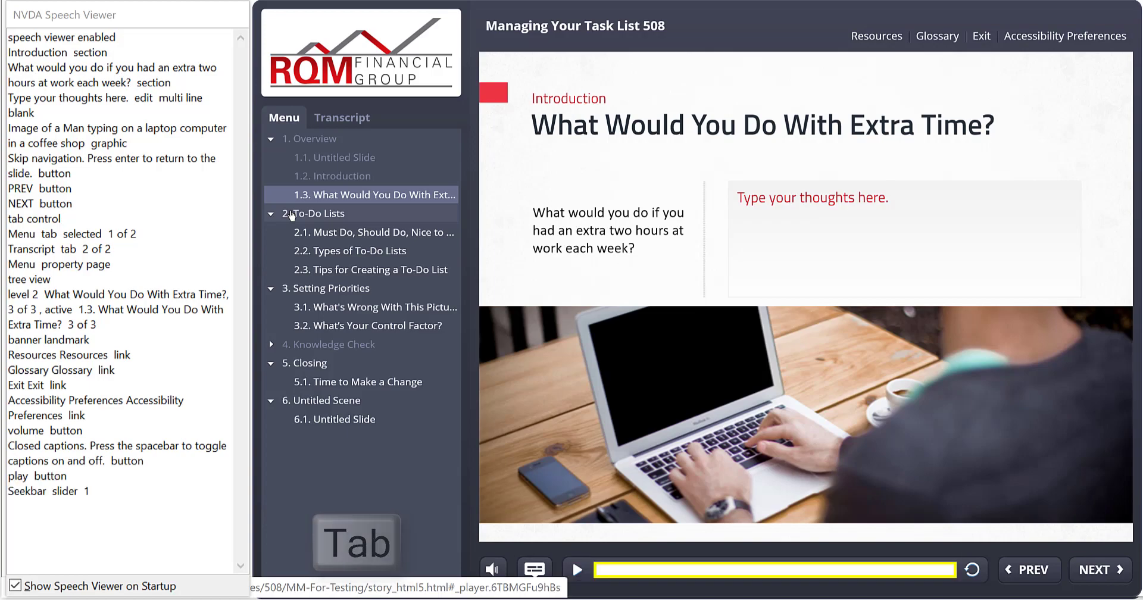
{"action": "key", "text": "Tab"}
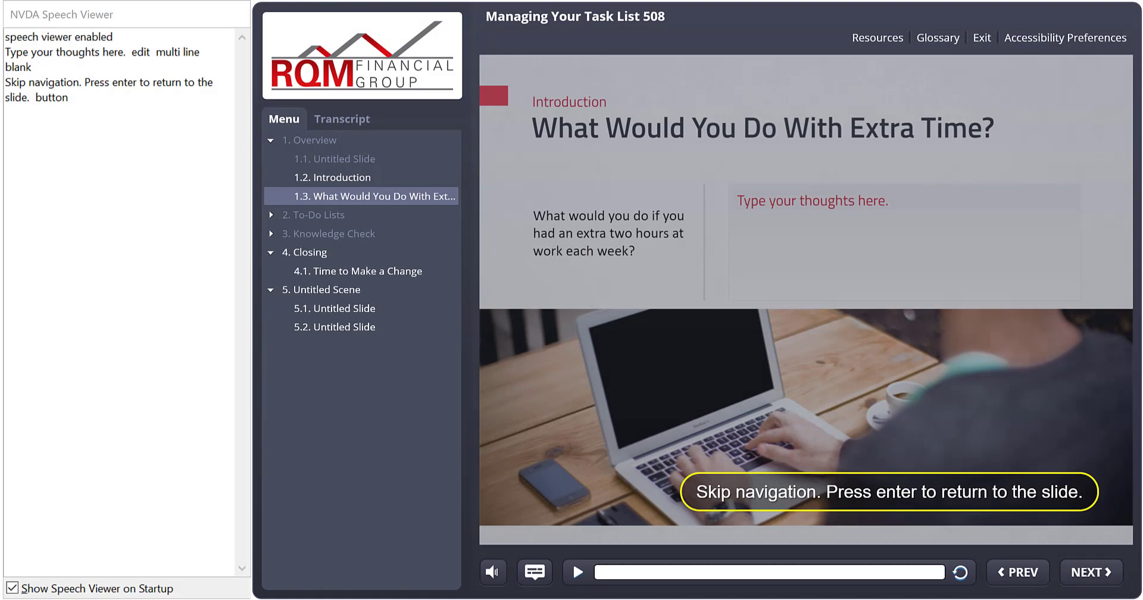
Step: Tab from Skip navigation to NEXT, then PREV, then the seekbar slider
{"action": "key", "text": "Tab"}
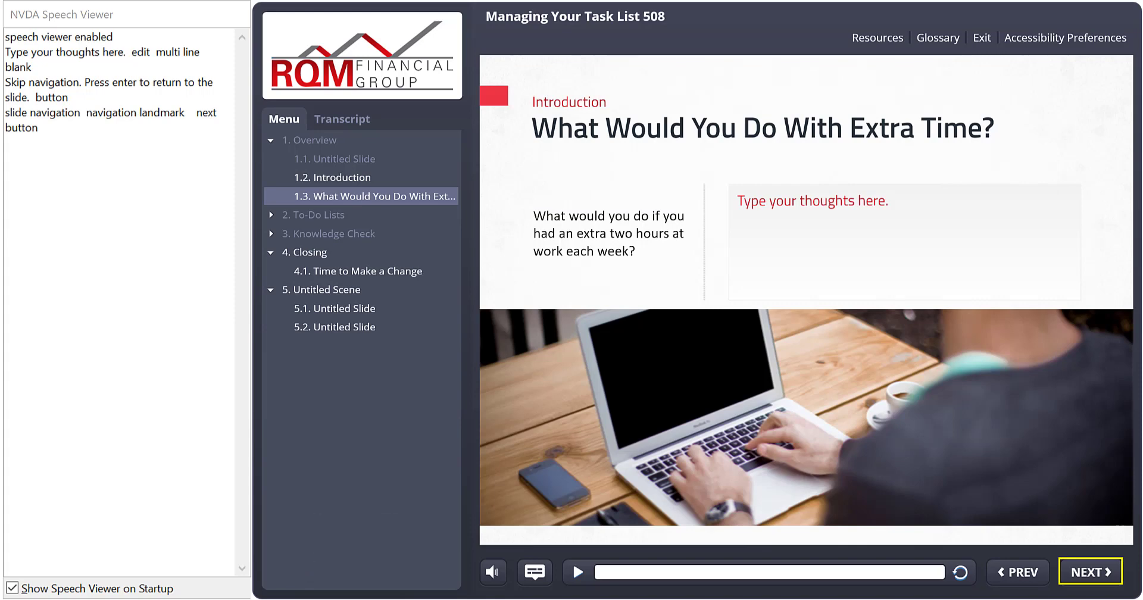
{"action": "key", "text": "Tab"}
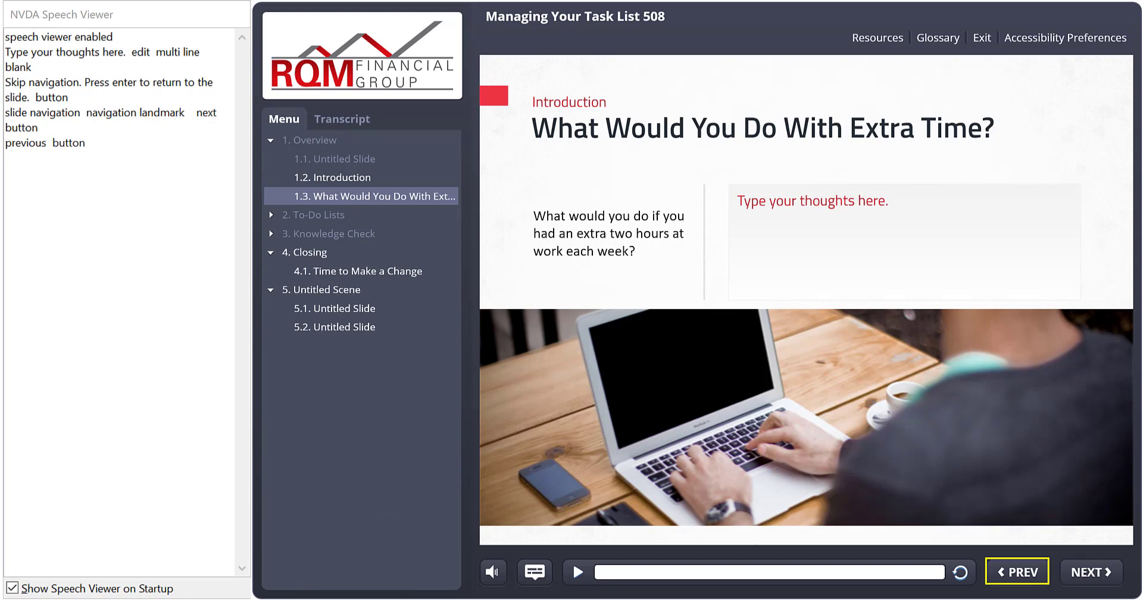
{"action": "key", "text": "Tab"}
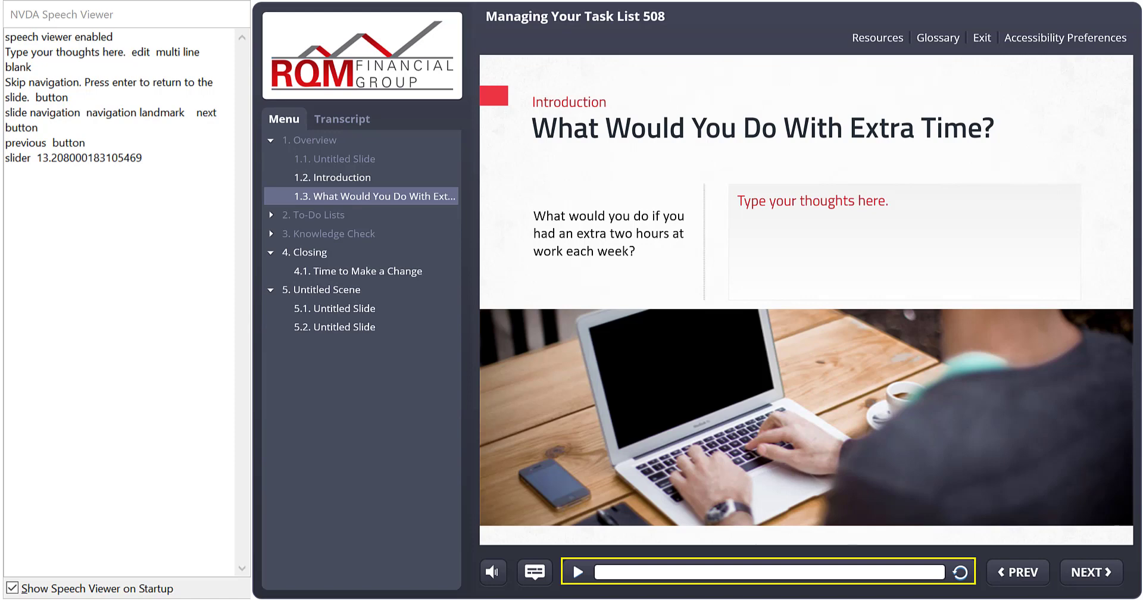
Step: Toggle closed captions on and off, then move focus back through volume to the Menu tab
{"action": "key", "text": "shift+Tab"}
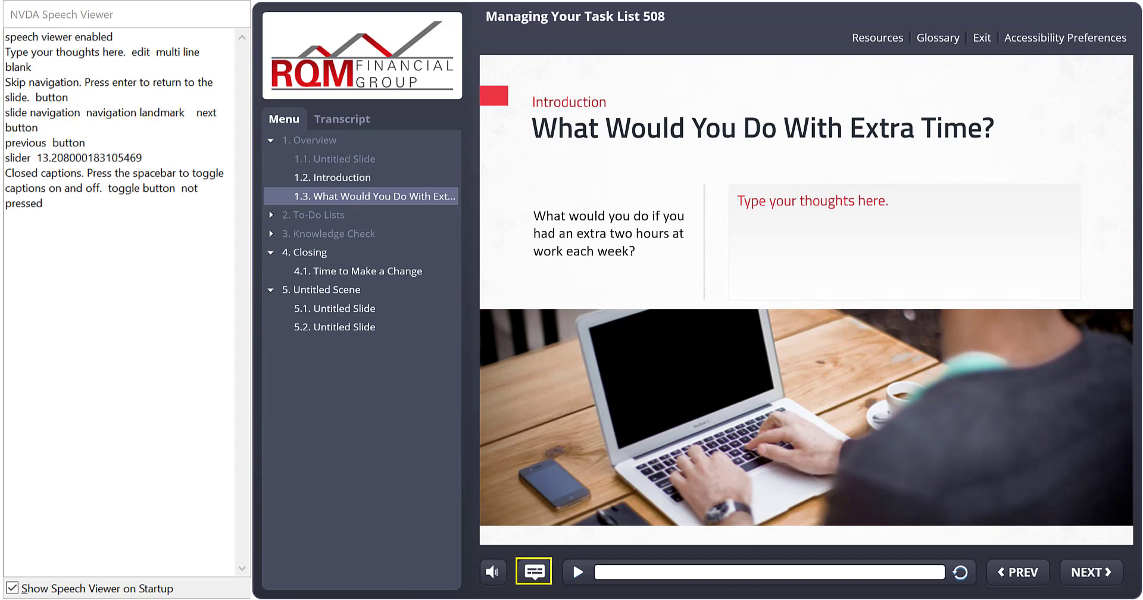
{"action": "key", "text": "space"}
{"action": "key", "text": "space"}
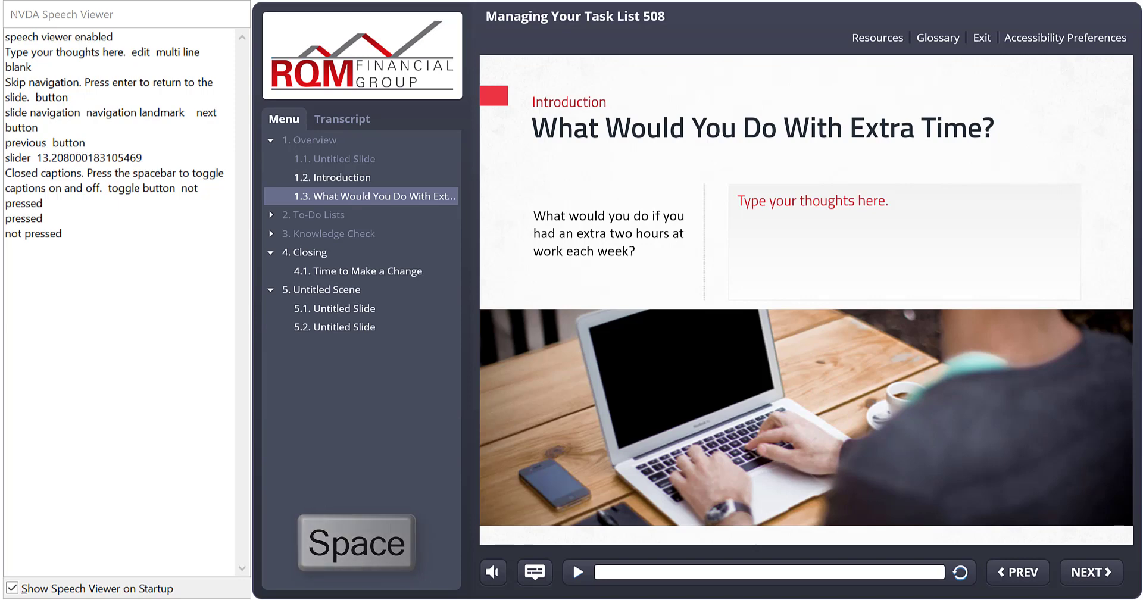
{"action": "key", "text": "shift+Tab"}
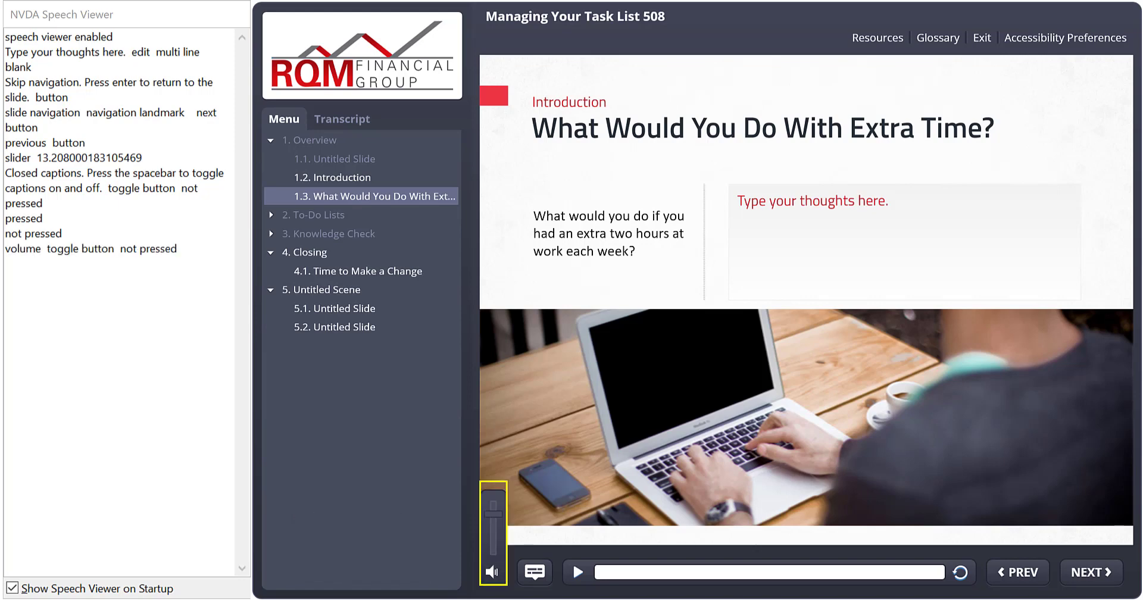
{"action": "key", "text": "shift+Tab"}
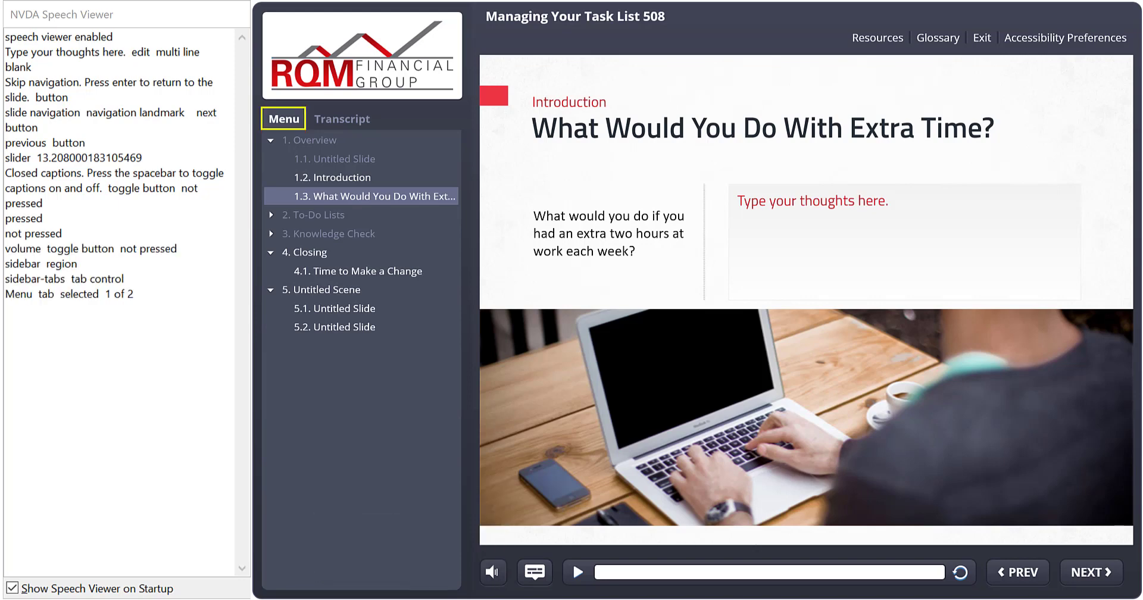